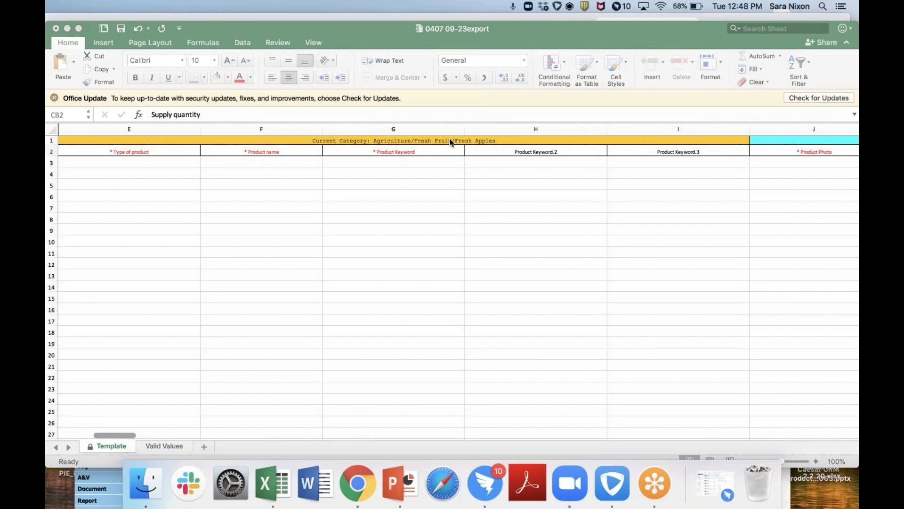
Examine the Template sheet's header columns in the Product Detail, (General) Product feature and Customize feature sections.
{"action": "left_click", "coordinate": [444, 146]}
{"action": "scroll", "coordinate": [443, 146], "scroll_direction": "right", "scroll_amount": 2}
{"action": "scroll", "coordinate": [443, 150], "scroll_direction": "right", "scroll_amount": 10}
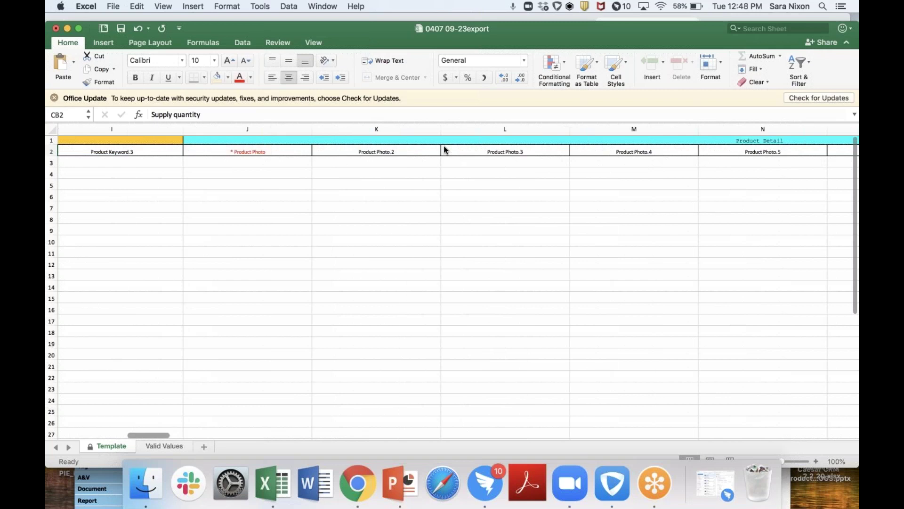
{"action": "scroll", "coordinate": [444, 150], "scroll_direction": "right", "scroll_amount": 10}
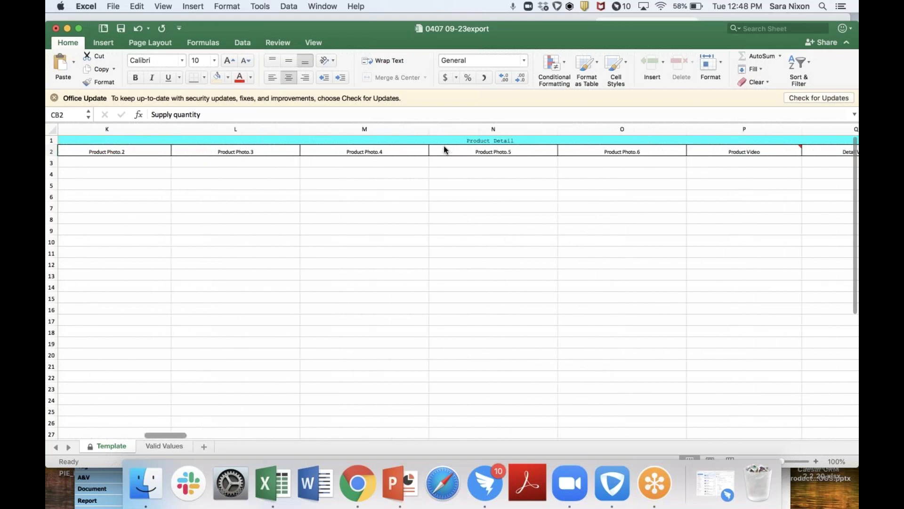
{"action": "scroll", "coordinate": [444, 150], "scroll_direction": "right", "scroll_amount": 10}
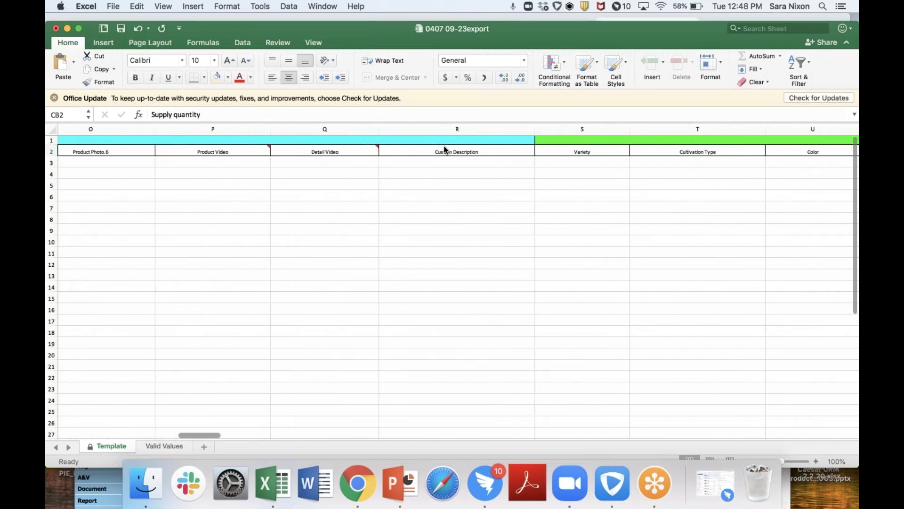
{"action": "scroll", "coordinate": [444, 149], "scroll_direction": "right", "scroll_amount": 10}
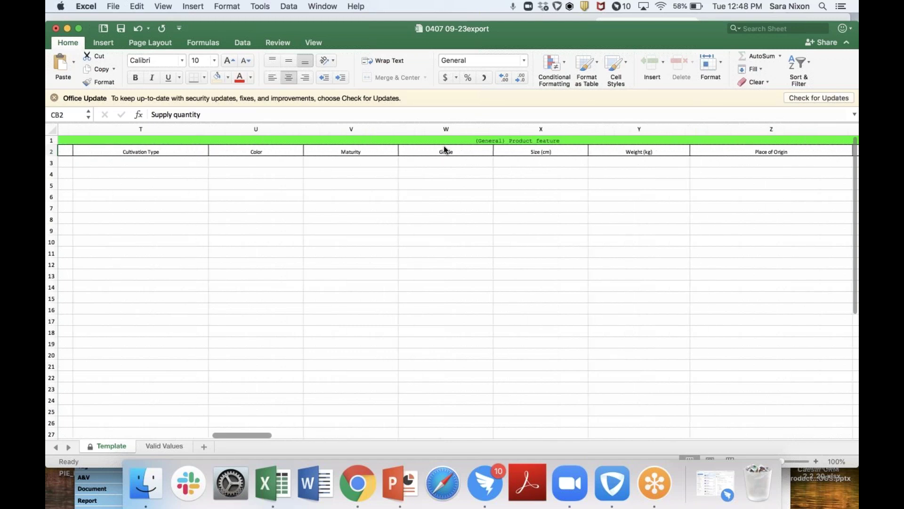
{"action": "scroll", "coordinate": [444, 150], "scroll_direction": "right", "scroll_amount": 10}
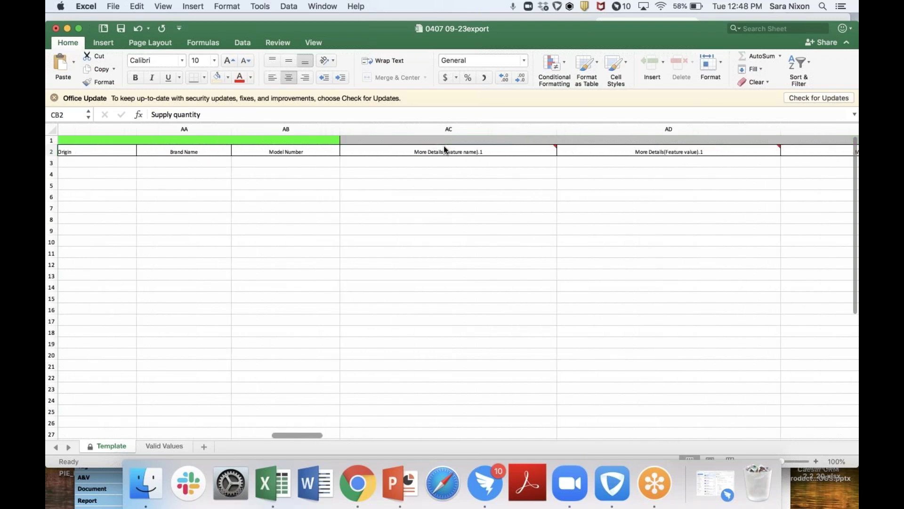
{"action": "scroll", "coordinate": [444, 150], "scroll_direction": "right", "scroll_amount": 10}
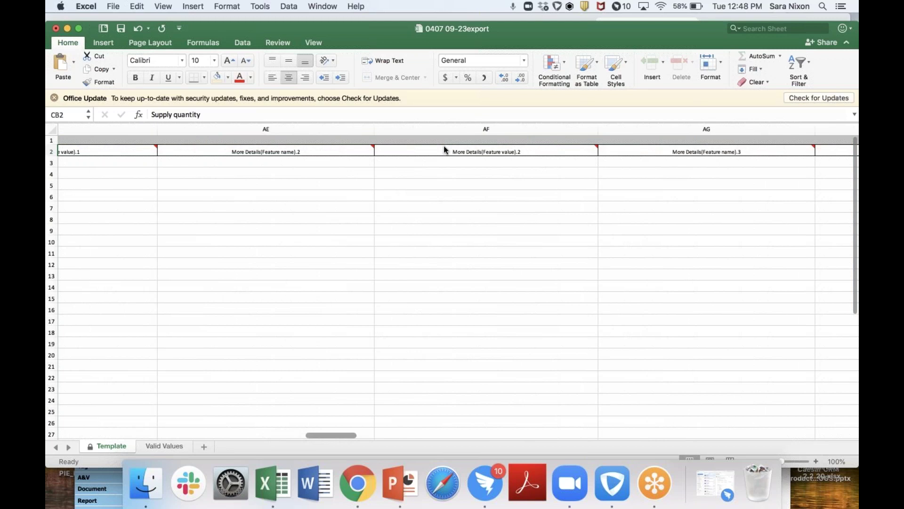
{"action": "scroll", "coordinate": [444, 150], "scroll_direction": "right", "scroll_amount": 8}
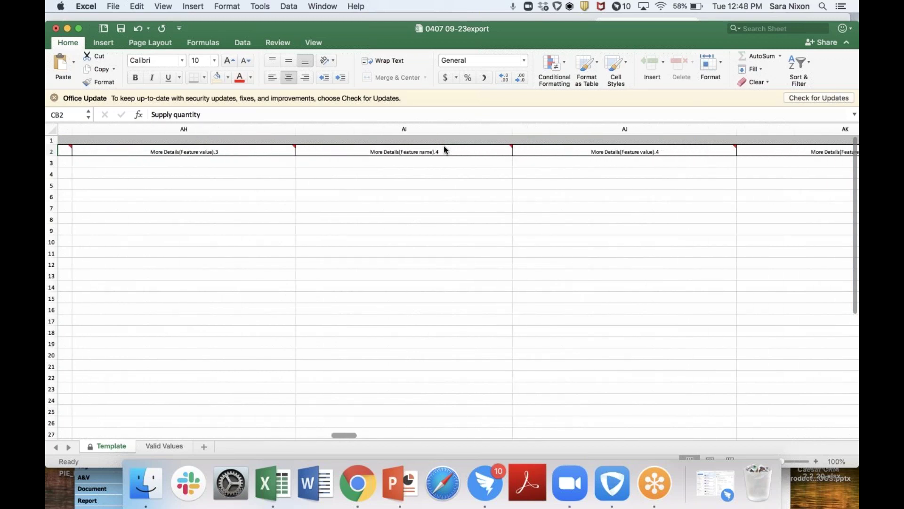
{"action": "scroll", "coordinate": [444, 150], "scroll_direction": "right", "scroll_amount": 6}
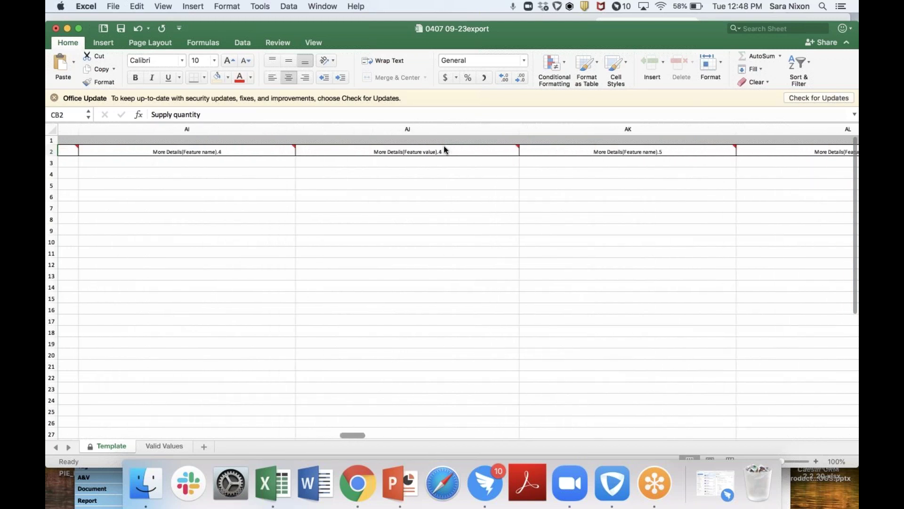
{"action": "scroll", "coordinate": [444, 150], "scroll_direction": "right", "scroll_amount": 8}
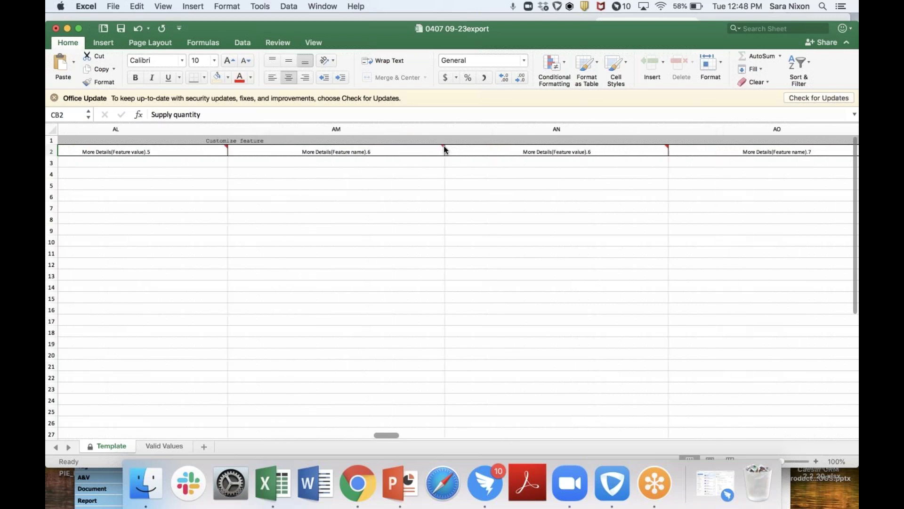
{"action": "scroll", "coordinate": [443, 149], "scroll_direction": "right", "scroll_amount": 8}
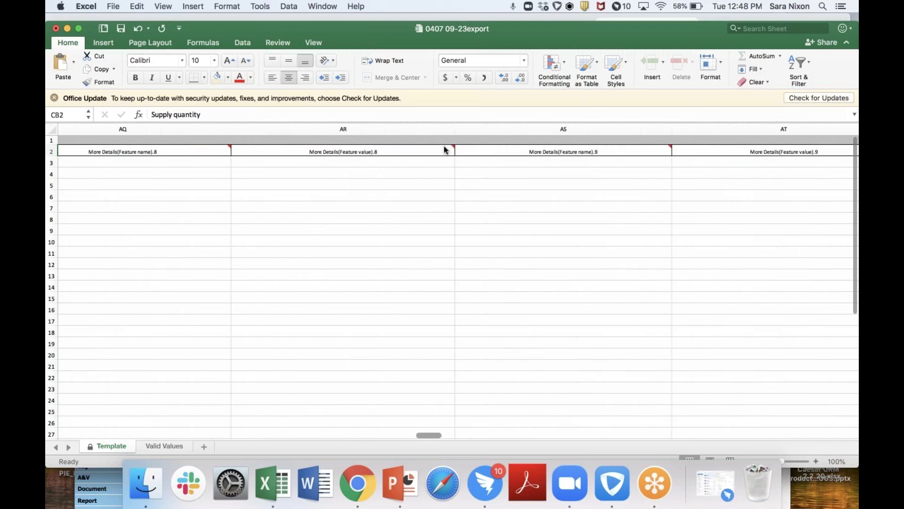
Examine the Trade Information, Acceptable payment and package dimension and weight columns of the Template sheet.
{"action": "scroll", "coordinate": [443, 150], "scroll_direction": "right", "scroll_amount": 8}
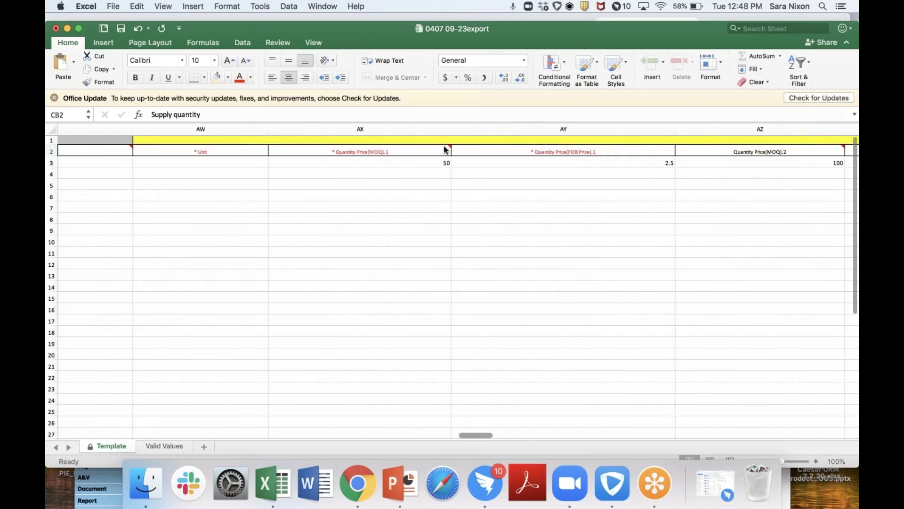
{"action": "scroll", "coordinate": [444, 150], "scroll_direction": "right", "scroll_amount": 6}
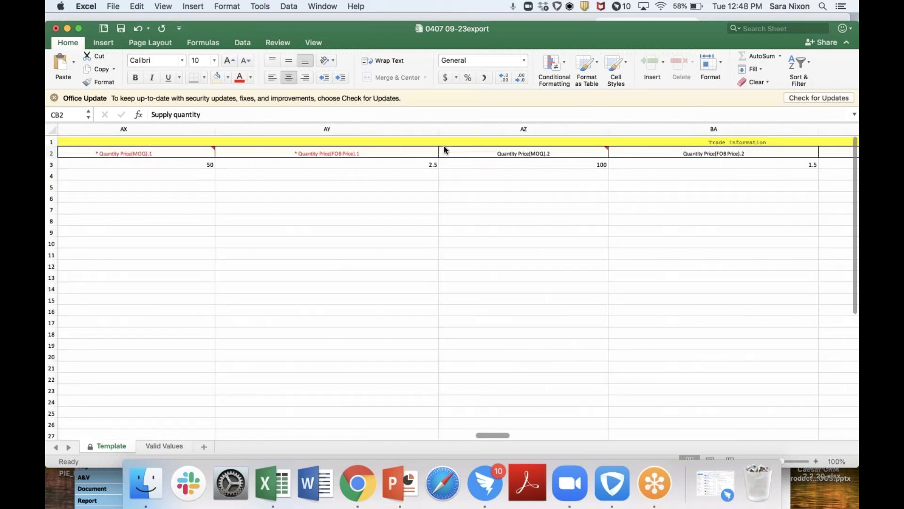
{"action": "scroll", "coordinate": [444, 150], "scroll_direction": "right", "scroll_amount": 8}
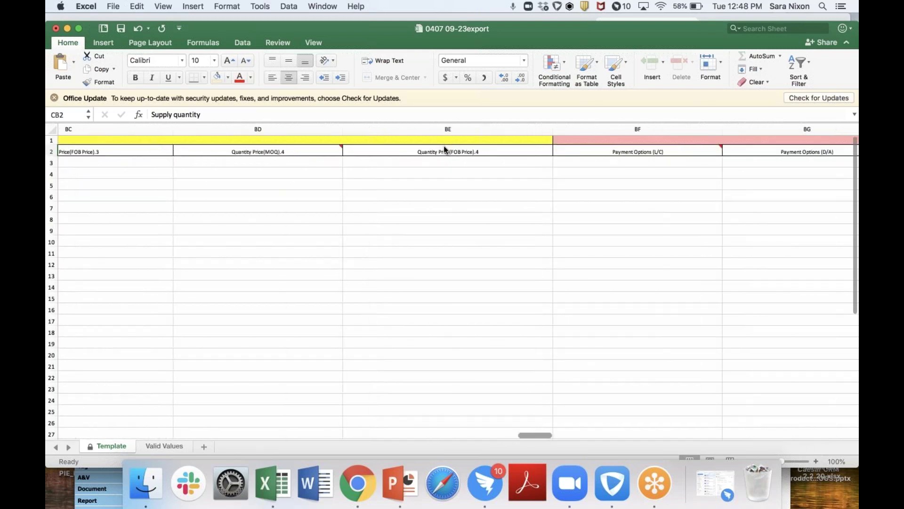
{"action": "scroll", "coordinate": [443, 150], "scroll_direction": "right", "scroll_amount": 6}
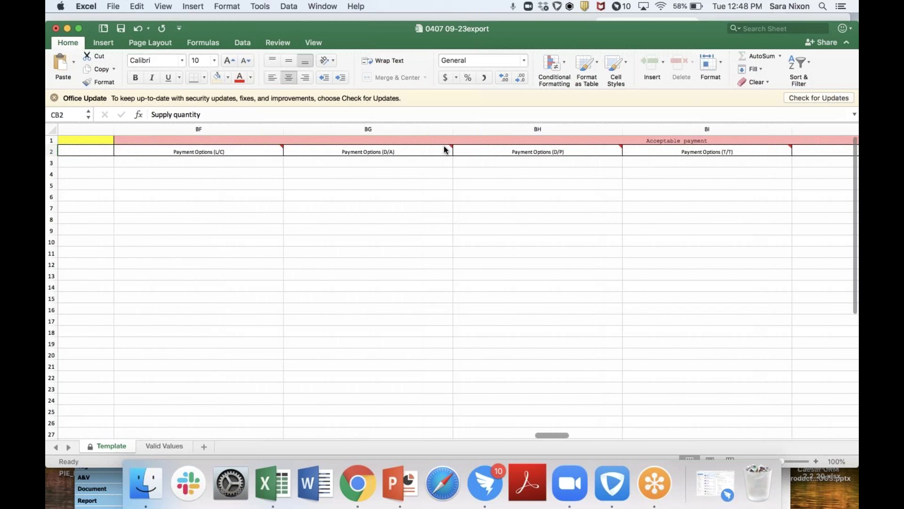
{"action": "scroll", "coordinate": [443, 149], "scroll_direction": "right", "scroll_amount": 6}
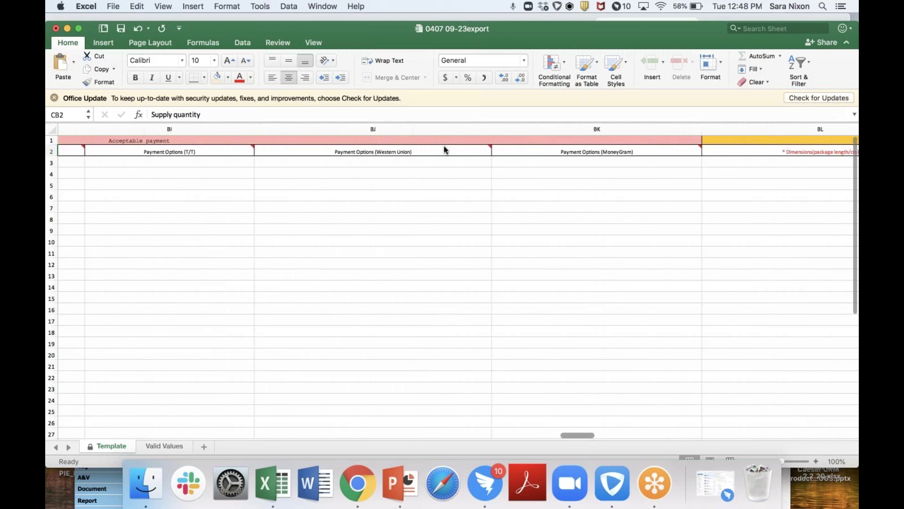
{"action": "scroll", "coordinate": [443, 149], "scroll_direction": "right", "scroll_amount": 5}
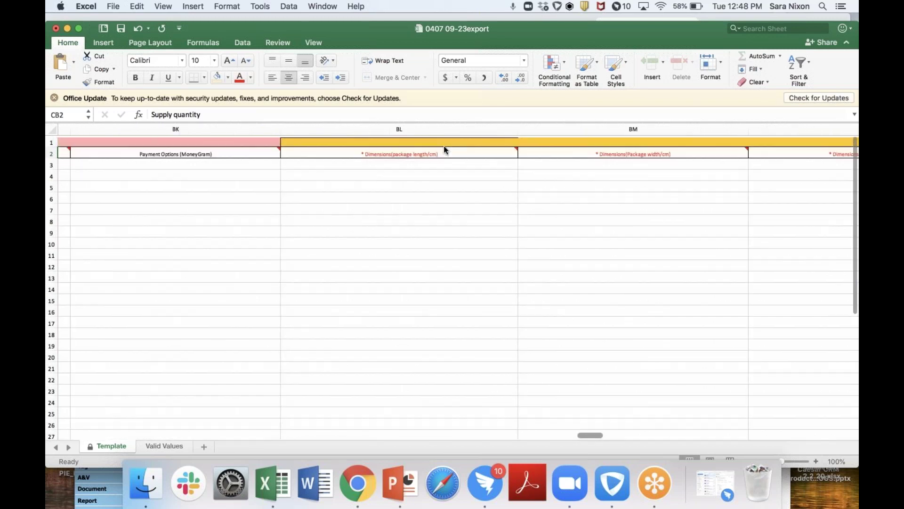
{"action": "scroll", "coordinate": [444, 149], "scroll_direction": "left", "scroll_amount": 4}
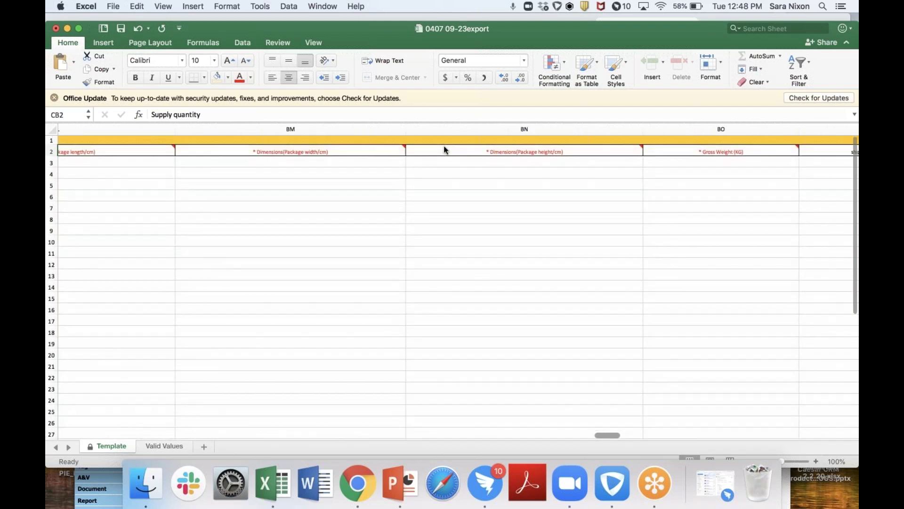
Return to the Current Category section and inspect the row 3 entry cells for Type of product and Product name.
{"action": "scroll", "coordinate": [444, 149], "scroll_direction": "left", "scroll_amount": 20}
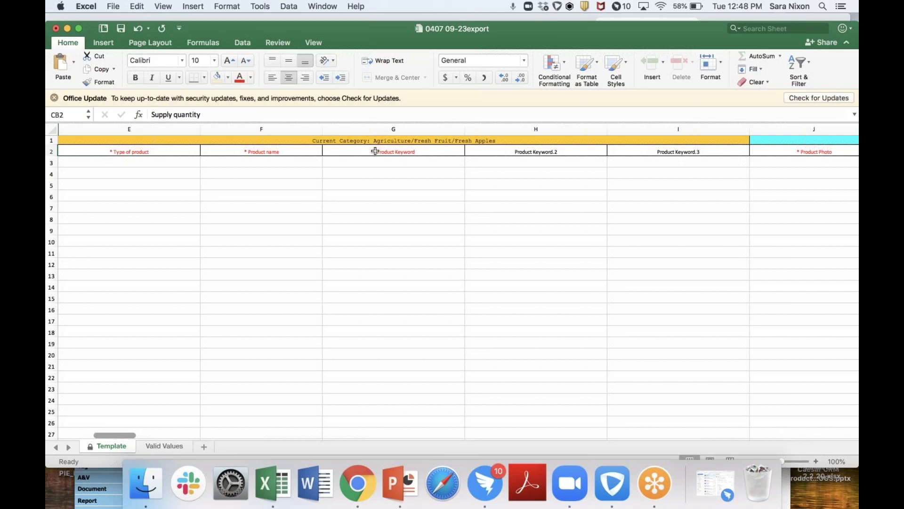
{"action": "left_click", "coordinate": [165, 152]}
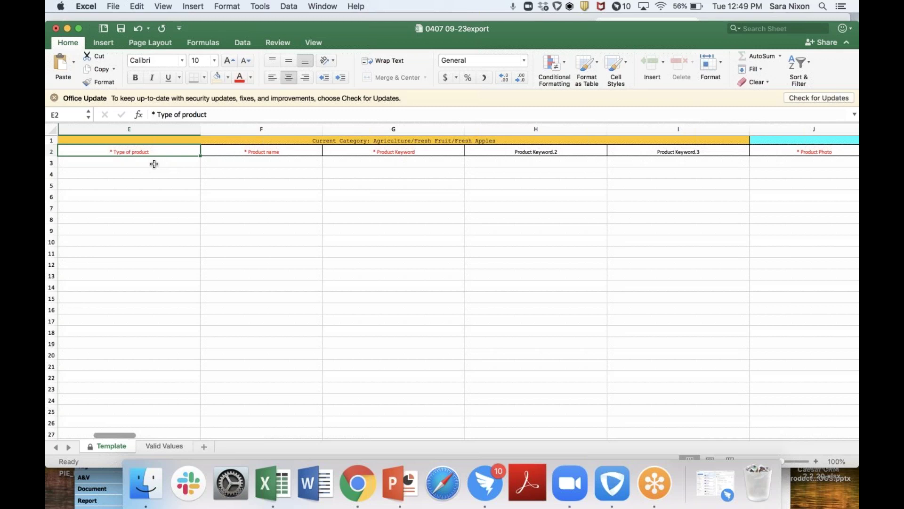
{"action": "left_click", "coordinate": [154, 164]}
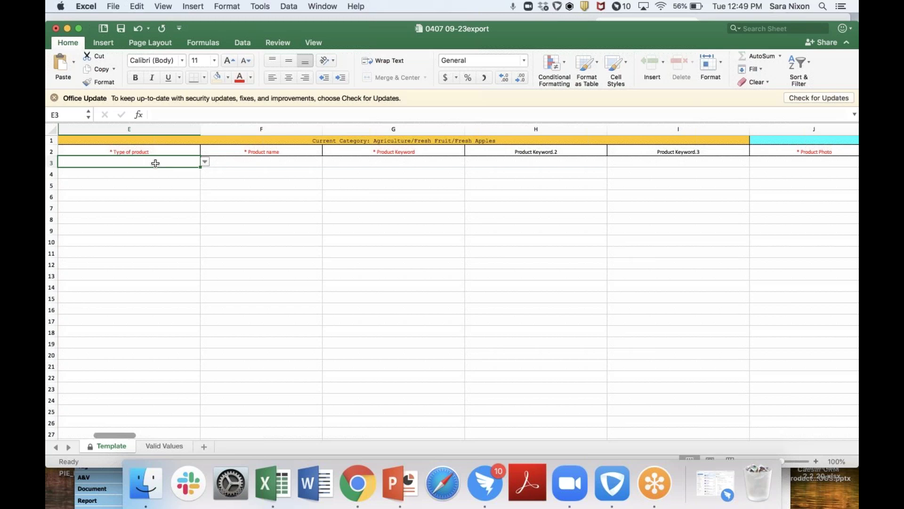
{"action": "left_click", "coordinate": [265, 161]}
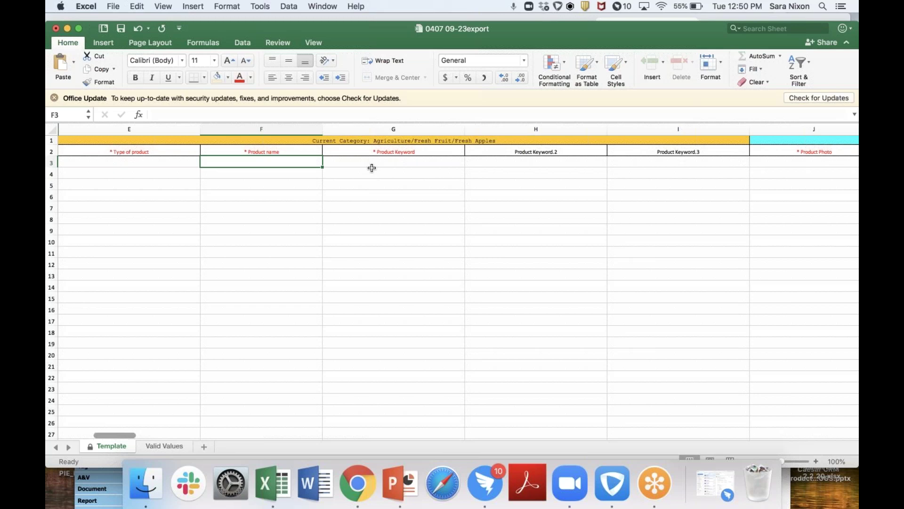
Inspect the row 3 entry cells for Product Keyword, Product Keyword.2 and Product Keyword.3.
{"action": "left_click", "coordinate": [402, 161]}
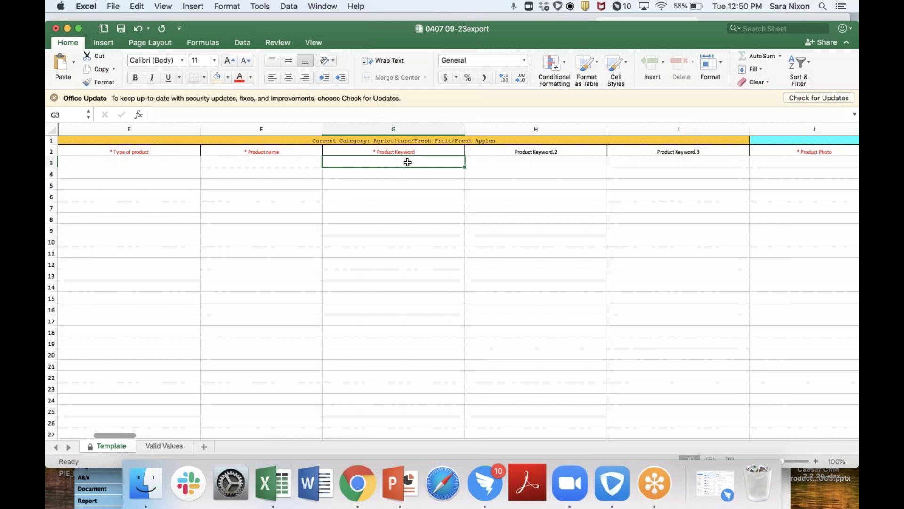
{"action": "scroll", "coordinate": [408, 162], "scroll_direction": "right", "scroll_amount": 3}
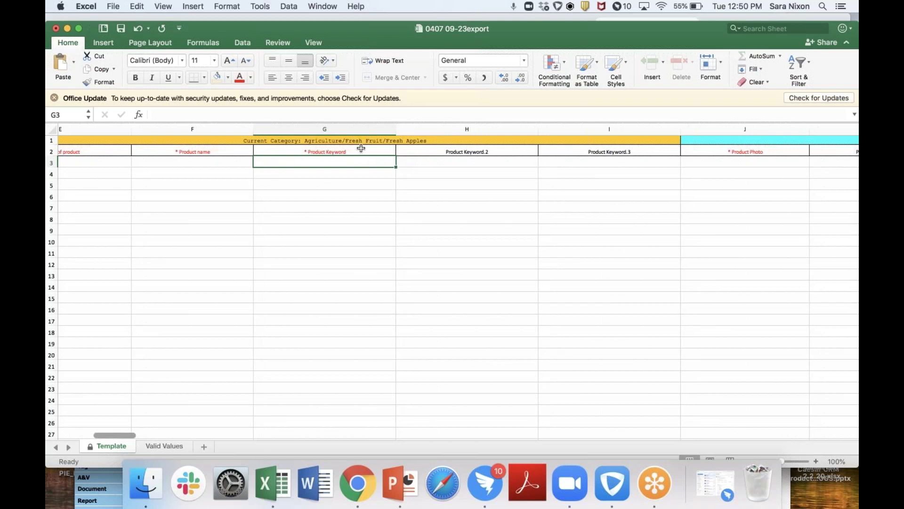
{"action": "left_click_drag", "start_coordinate": [359, 149], "coordinate": [359, 163]}
{"action": "left_click", "coordinate": [360, 163]}
{"action": "scroll", "coordinate": [360, 163], "scroll_direction": "right", "scroll_amount": 3}
{"action": "left_click", "coordinate": [375, 164]}
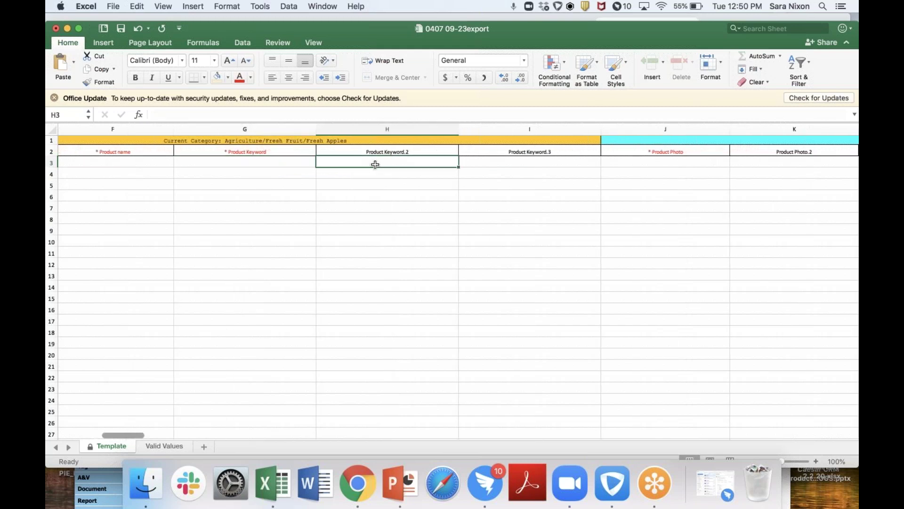
{"action": "scroll", "coordinate": [424, 160], "scroll_direction": "right", "scroll_amount": 1}
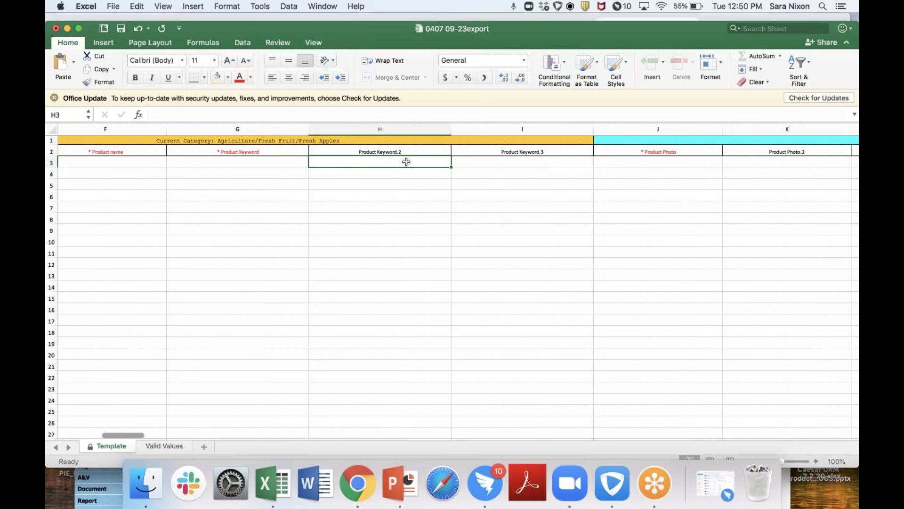
{"action": "left_click", "coordinate": [544, 162]}
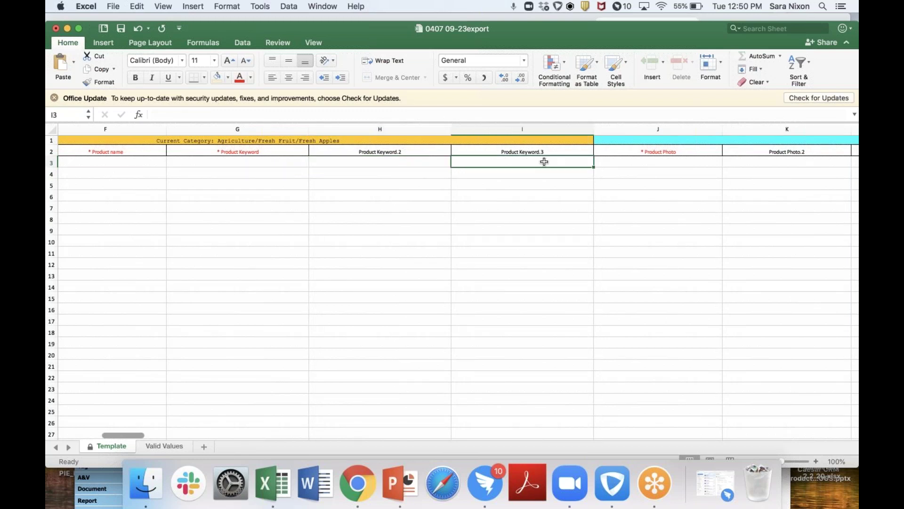
Select the row 3 Product Photo cell and look over the Product Photo.2 to Product Photo.6 columns.
{"action": "scroll", "coordinate": [544, 161], "scroll_direction": "right", "scroll_amount": 3}
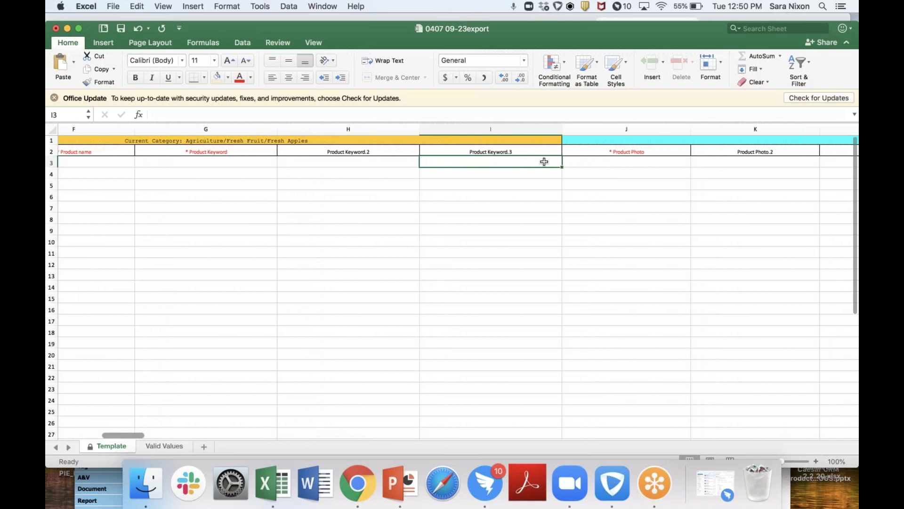
{"action": "scroll", "coordinate": [544, 161], "scroll_direction": "right", "scroll_amount": 3}
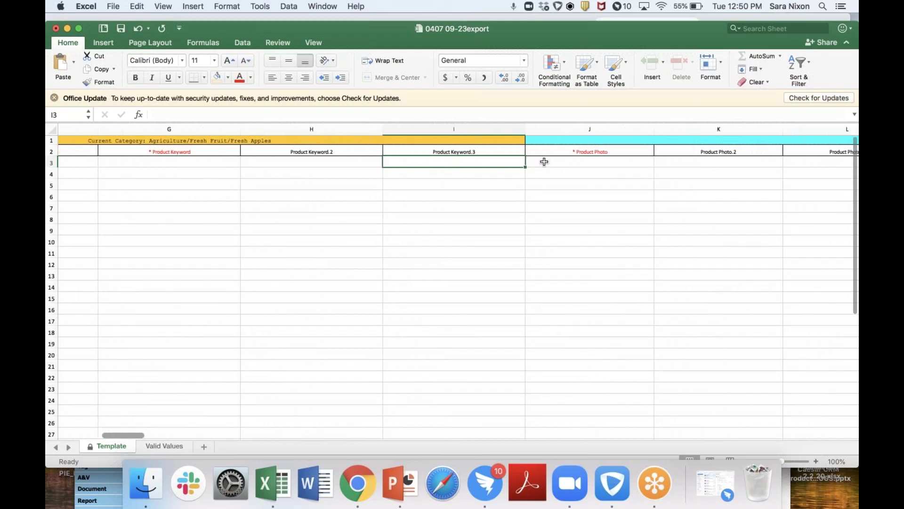
{"action": "scroll", "coordinate": [544, 162], "scroll_direction": "right", "scroll_amount": 10}
{"action": "scroll", "coordinate": [544, 162], "scroll_direction": "right", "scroll_amount": 7}
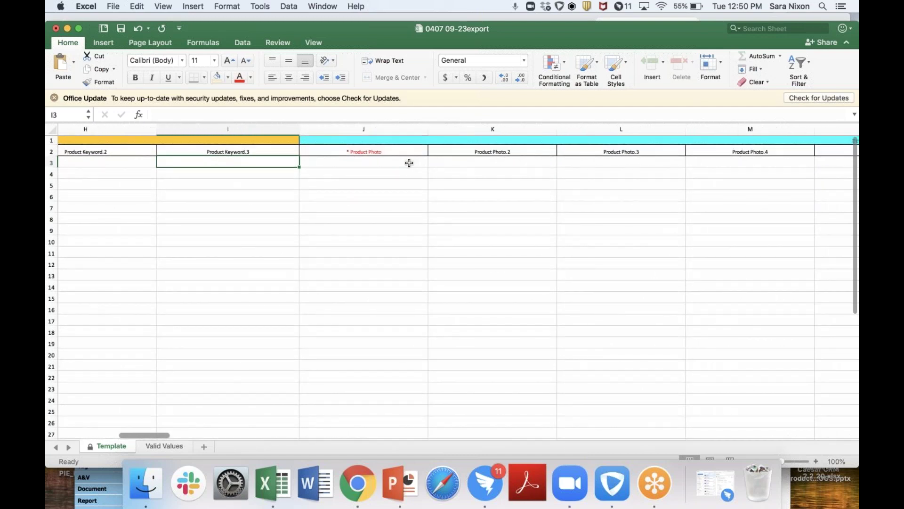
{"action": "left_click", "coordinate": [410, 162]}
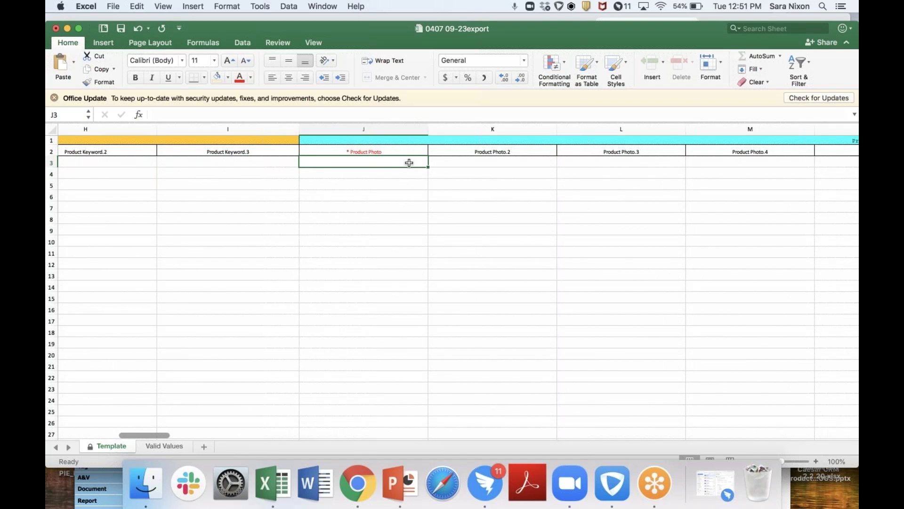
{"action": "scroll", "coordinate": [408, 162], "scroll_direction": "right", "scroll_amount": 9}
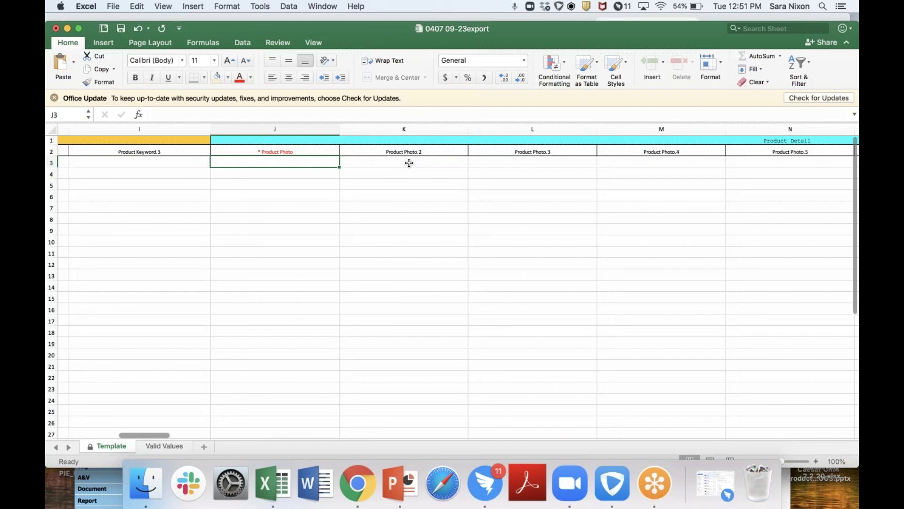
{"action": "scroll", "coordinate": [408, 162], "scroll_direction": "right", "scroll_amount": 2}
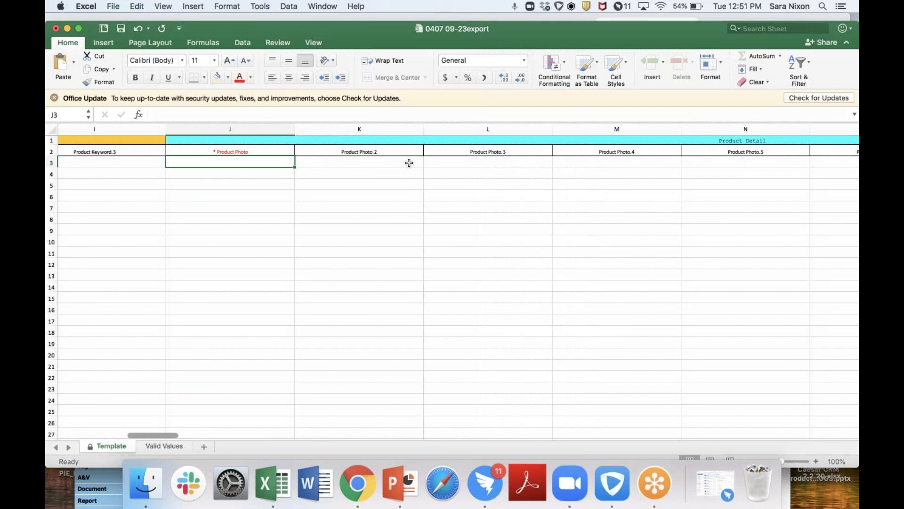
{"action": "scroll", "coordinate": [408, 162], "scroll_direction": "right", "scroll_amount": 2}
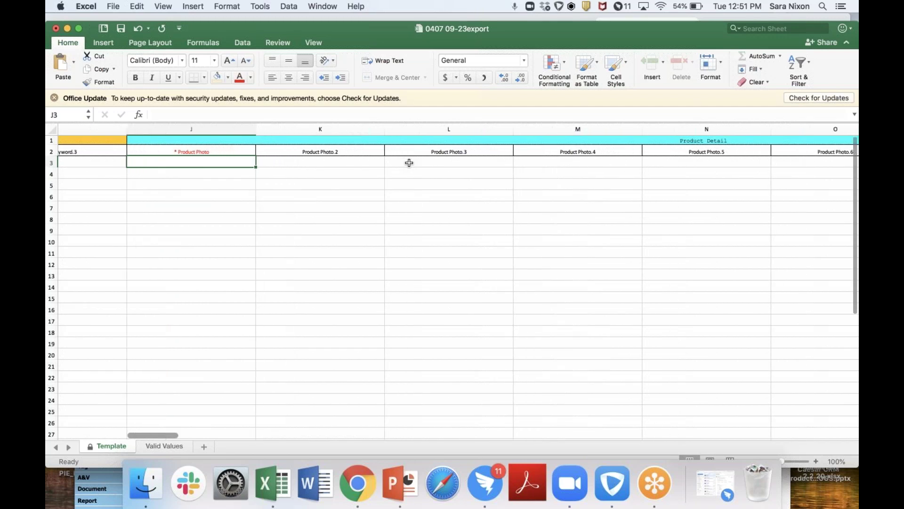
{"action": "scroll", "coordinate": [408, 163], "scroll_direction": "right", "scroll_amount": 2}
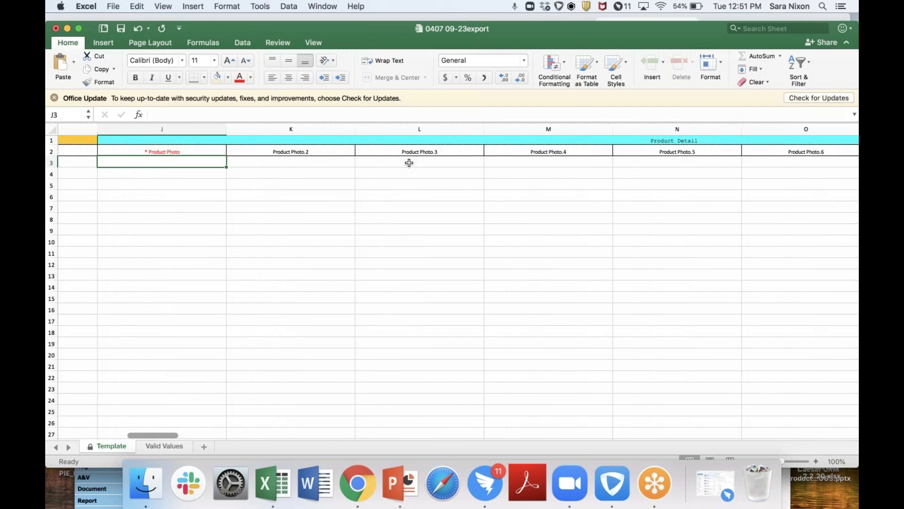
{"action": "scroll", "coordinate": [409, 162], "scroll_direction": "right", "scroll_amount": 1}
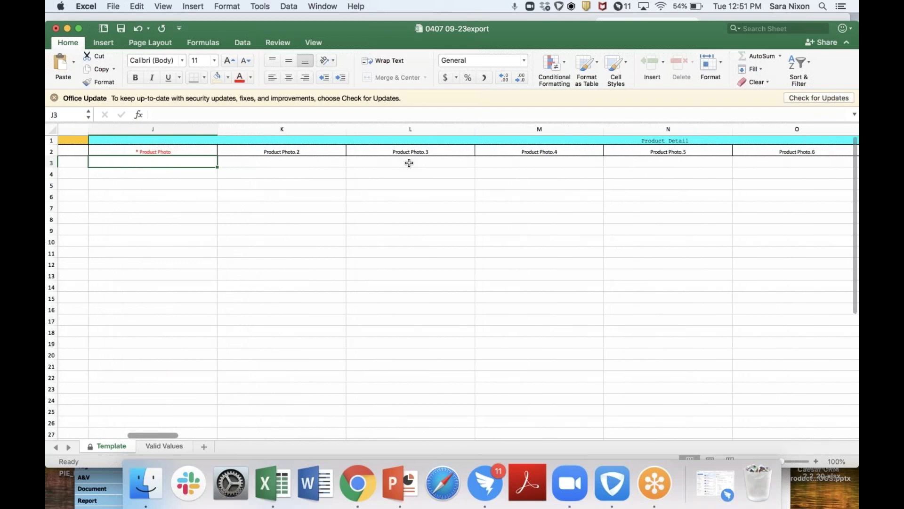
Inspect the row 3 entry cells for Product Video and Detail Video on the Template sheet.
{"action": "scroll", "coordinate": [409, 162], "scroll_direction": "right", "scroll_amount": 8}
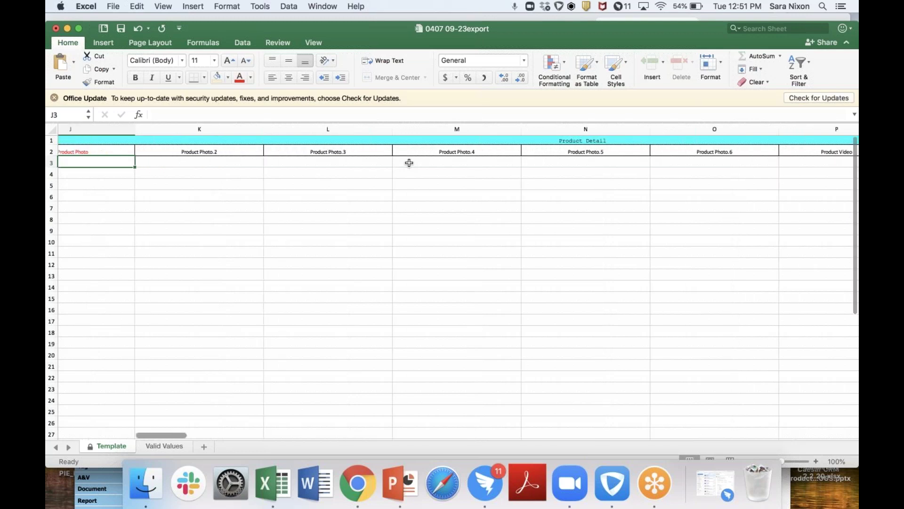
{"action": "scroll", "coordinate": [409, 162], "scroll_direction": "right", "scroll_amount": 12}
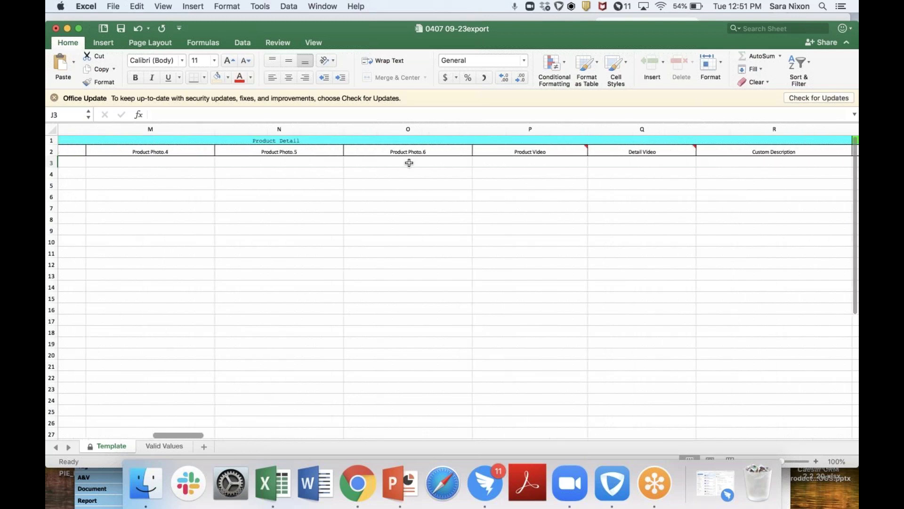
{"action": "left_click", "coordinate": [508, 160]}
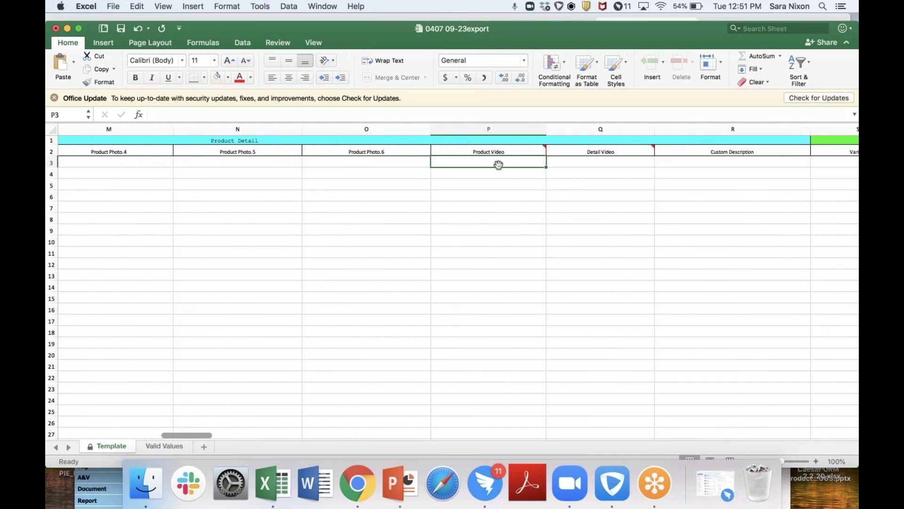
{"action": "scroll", "coordinate": [518, 170], "scroll_direction": "right", "scroll_amount": 5}
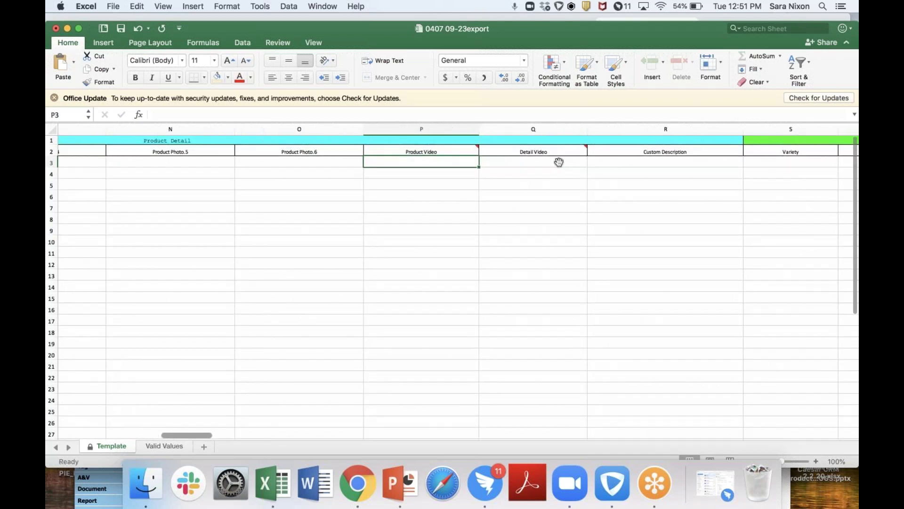
{"action": "left_click", "coordinate": [532, 161]}
{"action": "scroll", "coordinate": [518, 170], "scroll_direction": "right", "scroll_amount": 2}
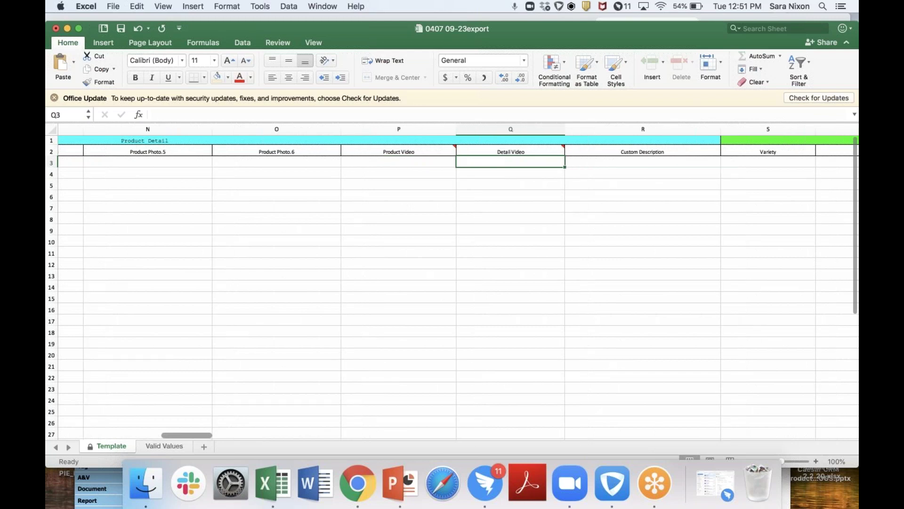
Select the row 3 Custom Description cell and look over the product feature columns from Variety to Size (cm).
{"action": "scroll", "coordinate": [543, 161], "scroll_direction": "right", "scroll_amount": 3}
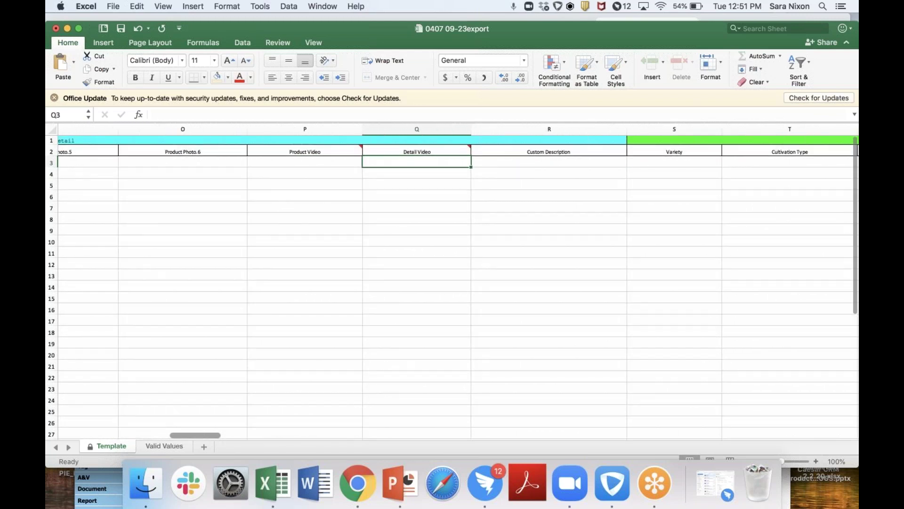
{"action": "left_click", "coordinate": [543, 161]}
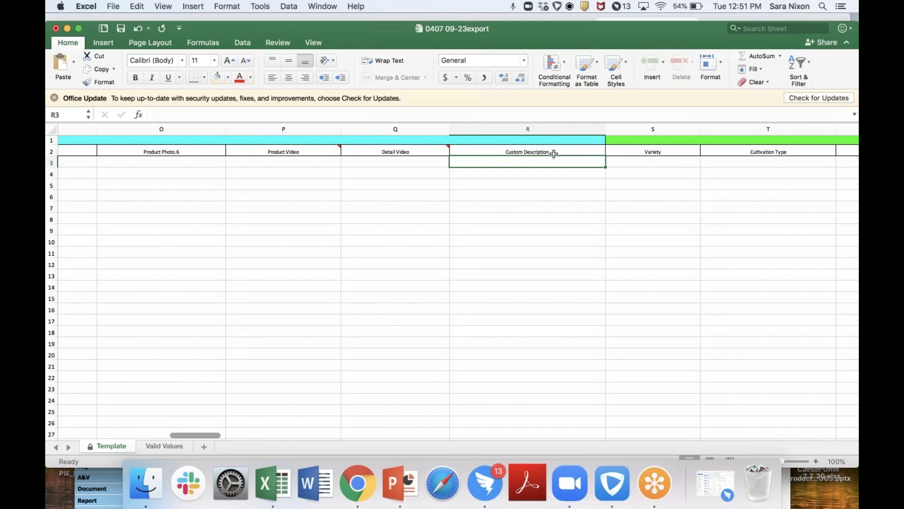
{"action": "scroll", "coordinate": [554, 153], "scroll_direction": "right", "scroll_amount": 3}
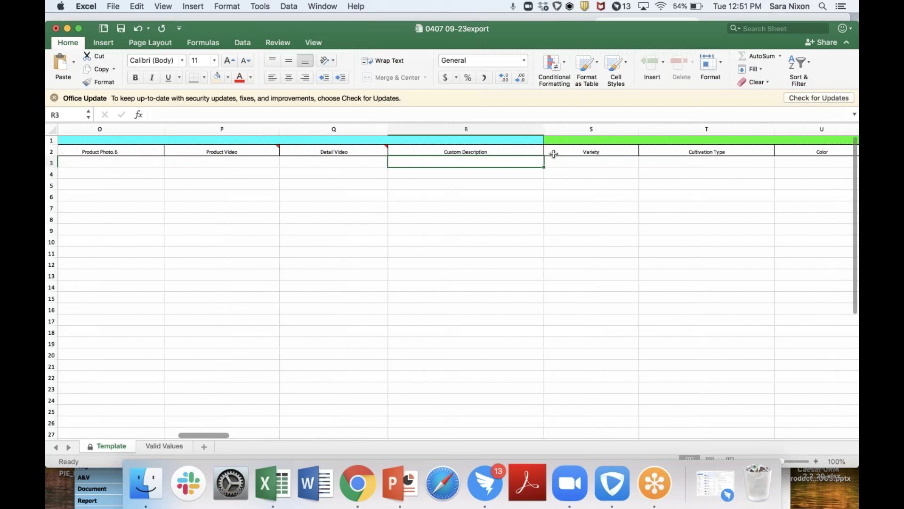
{"action": "scroll", "coordinate": [511, 161], "scroll_direction": "right", "scroll_amount": 2}
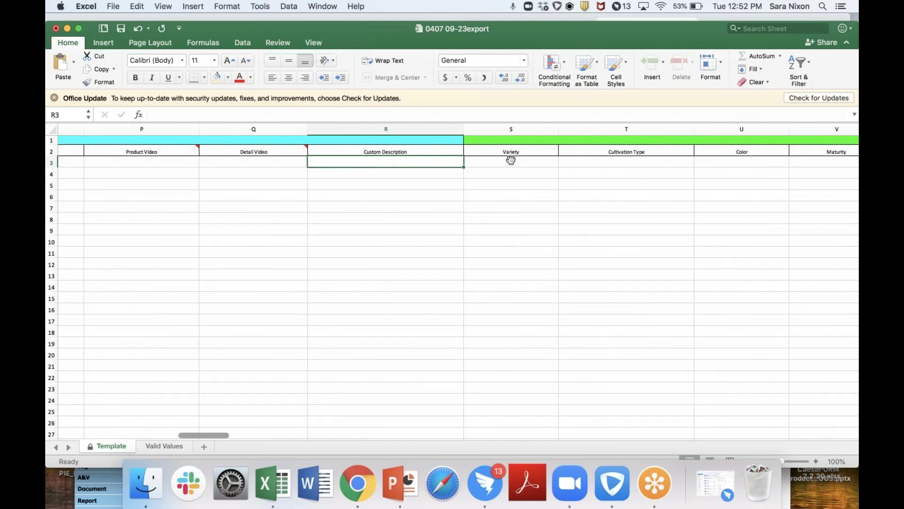
{"action": "scroll", "coordinate": [511, 160], "scroll_direction": "right", "scroll_amount": 8}
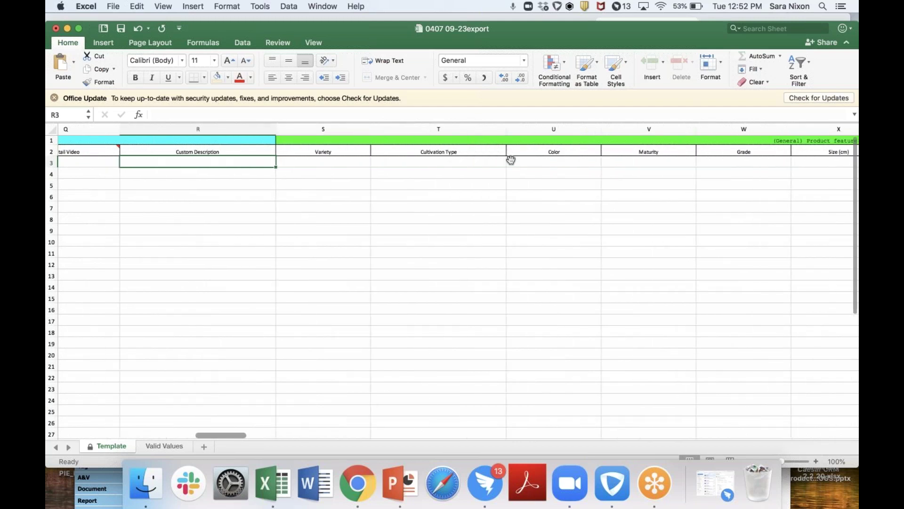
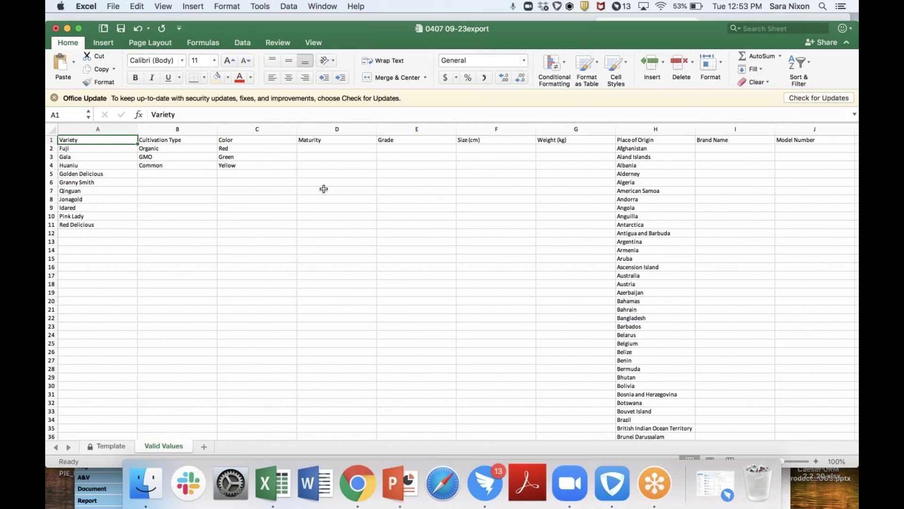
Examine the Valid Values sheet's columns from Variety through Place of Origin, Brand Name and Model Number.
{"action": "scroll", "coordinate": [338, 255], "scroll_direction": "right", "scroll_amount": 5}
{"action": "scroll", "coordinate": [339, 254], "scroll_direction": "right", "scroll_amount": 1}
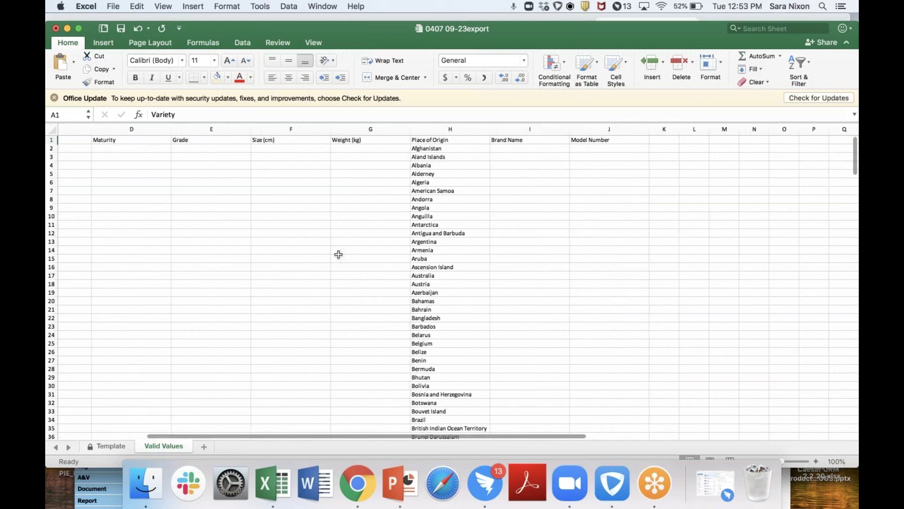
{"action": "scroll", "coordinate": [339, 254], "scroll_direction": "left", "scroll_amount": 2}
{"action": "scroll", "coordinate": [339, 254], "scroll_direction": "right", "scroll_amount": 3}
{"action": "scroll", "coordinate": [338, 254], "scroll_direction": "left", "scroll_amount": 5}
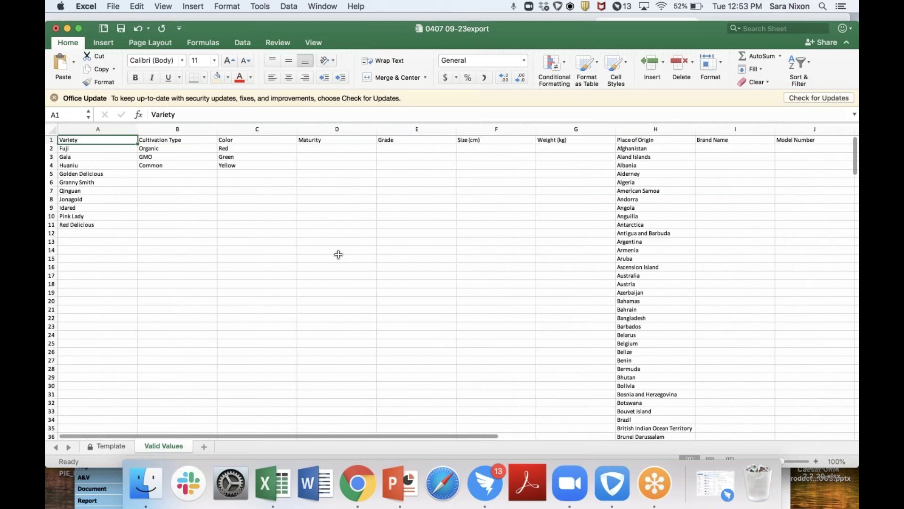
{"action": "scroll", "coordinate": [339, 255], "scroll_direction": "right", "scroll_amount": 5}
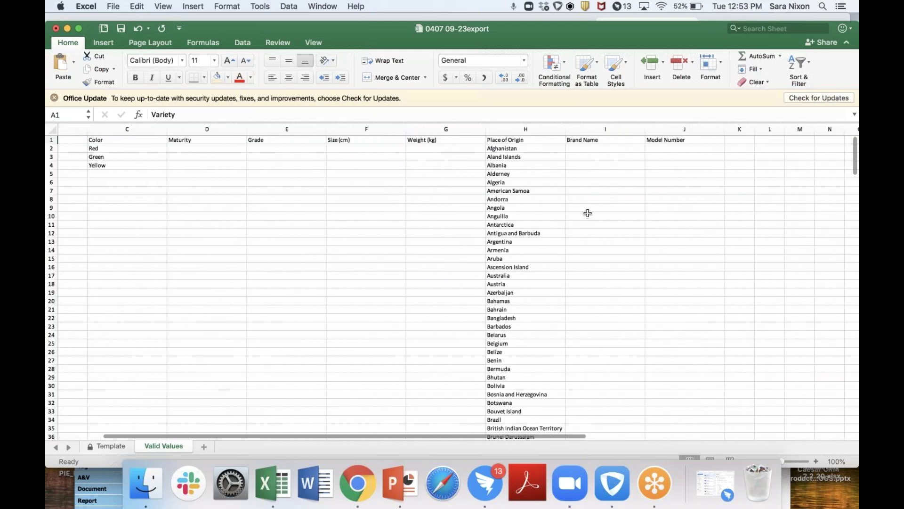
{"action": "scroll", "coordinate": [263, 363], "scroll_direction": "right", "scroll_amount": 2}
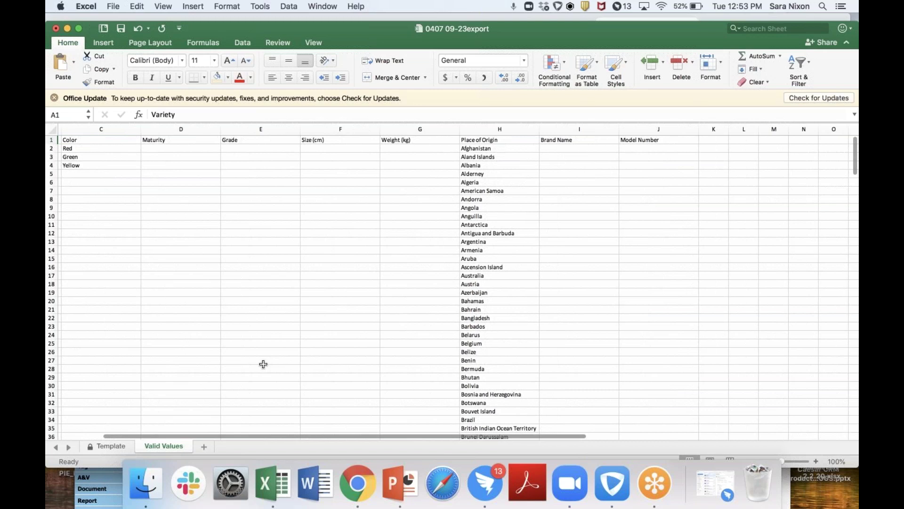
{"action": "scroll", "coordinate": [225, 367], "scroll_direction": "right", "scroll_amount": 2}
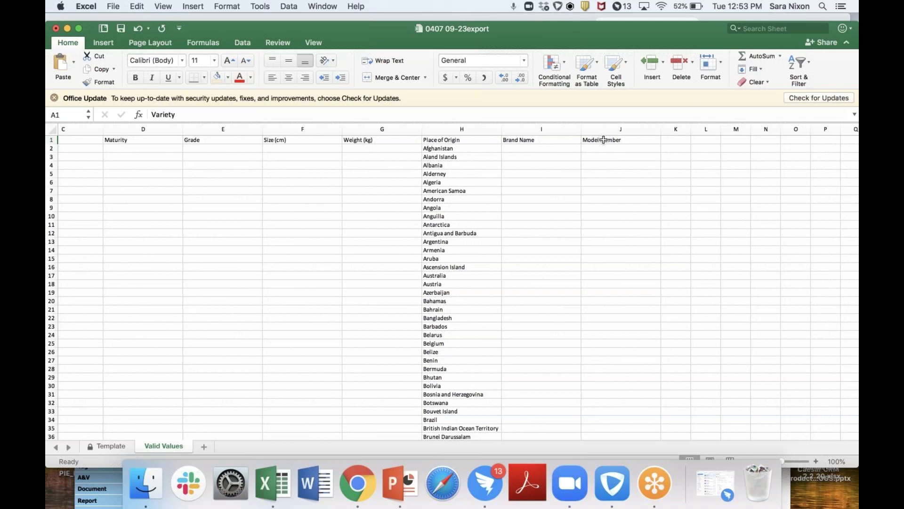
{"action": "scroll", "coordinate": [471, 198], "scroll_direction": "right", "scroll_amount": 1}
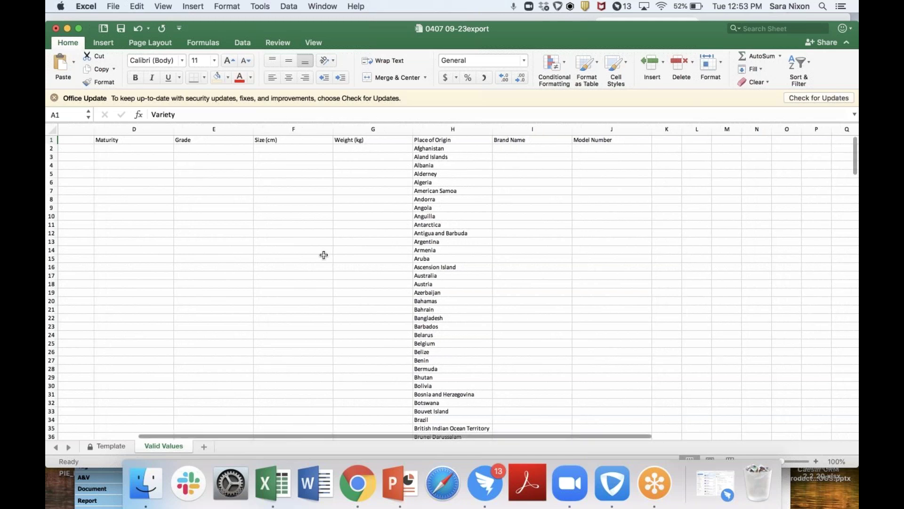
Return to the Template sheet and inspect the row 3 entry cell for More Details(Feature name).1 and its neighbouring Feature value column.
{"action": "left_click", "coordinate": [123, 446]}
{"action": "scroll", "coordinate": [412, 297], "scroll_direction": "right", "scroll_amount": 5}
{"action": "scroll", "coordinate": [411, 297], "scroll_direction": "right", "scroll_amount": 4}
{"action": "scroll", "coordinate": [412, 297], "scroll_direction": "down", "scroll_amount": 1}
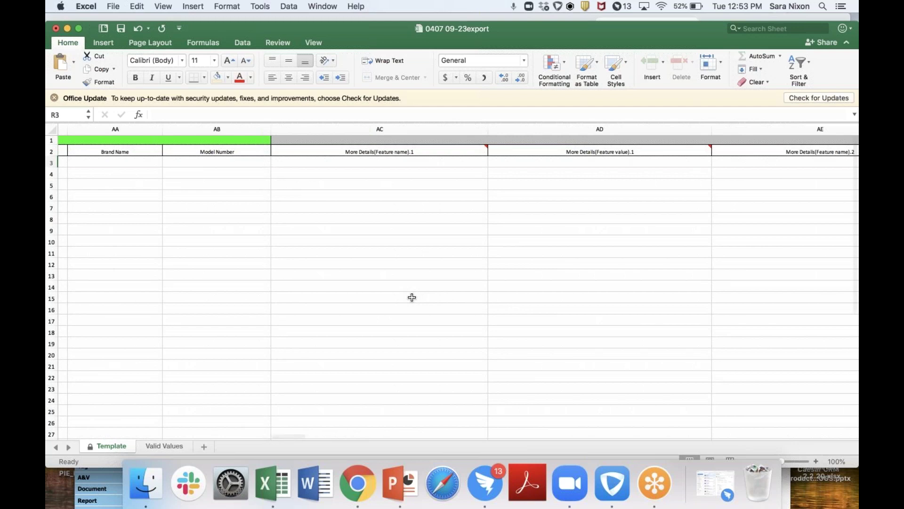
{"action": "scroll", "coordinate": [412, 298], "scroll_direction": "right", "scroll_amount": 3}
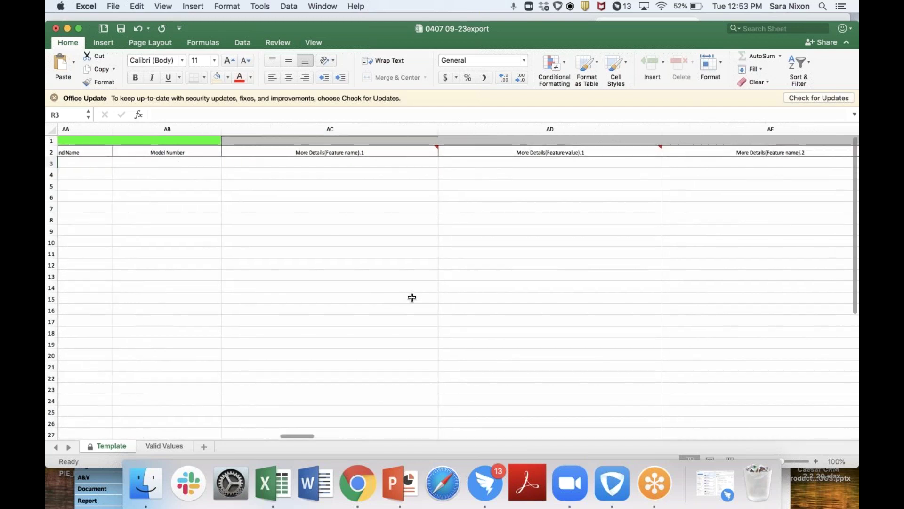
{"action": "scroll", "coordinate": [412, 297], "scroll_direction": "right", "scroll_amount": 2}
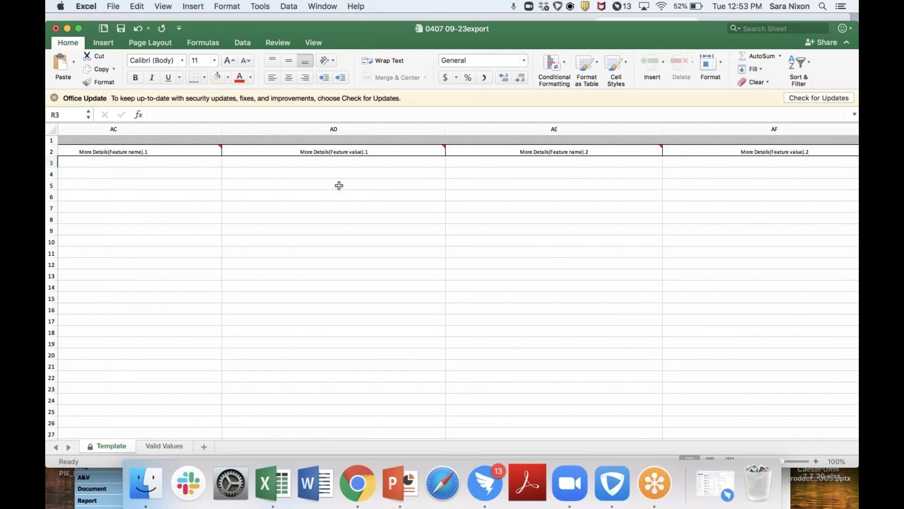
{"action": "left_click", "coordinate": [176, 164]}
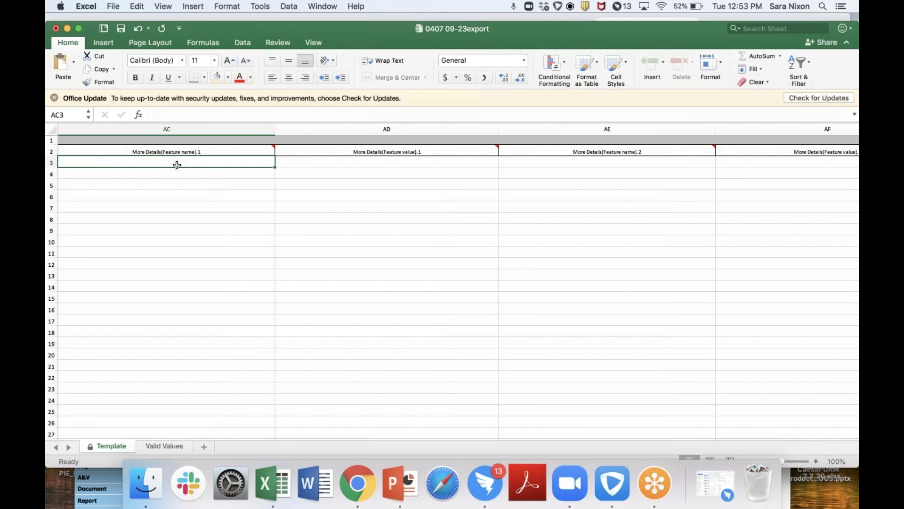
{"action": "scroll", "coordinate": [234, 166], "scroll_direction": "right", "scroll_amount": 1}
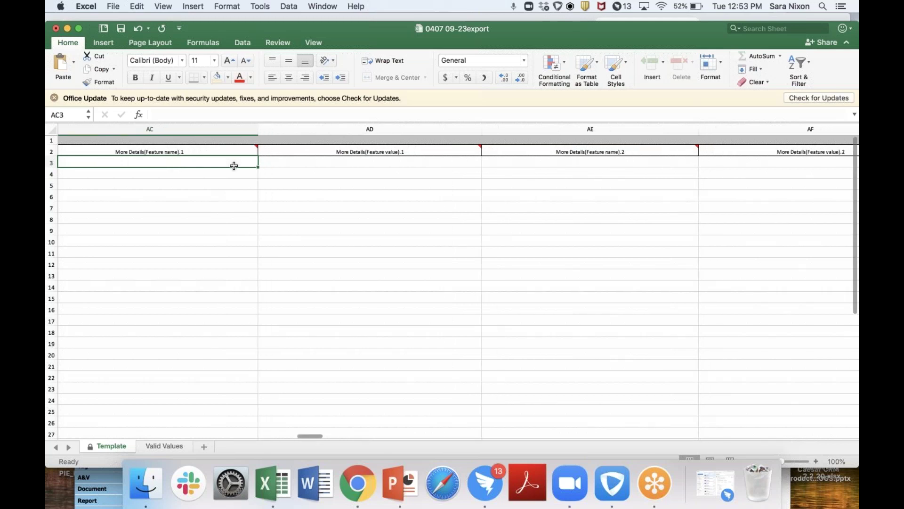
{"action": "scroll", "coordinate": [234, 165], "scroll_direction": "right", "scroll_amount": 3}
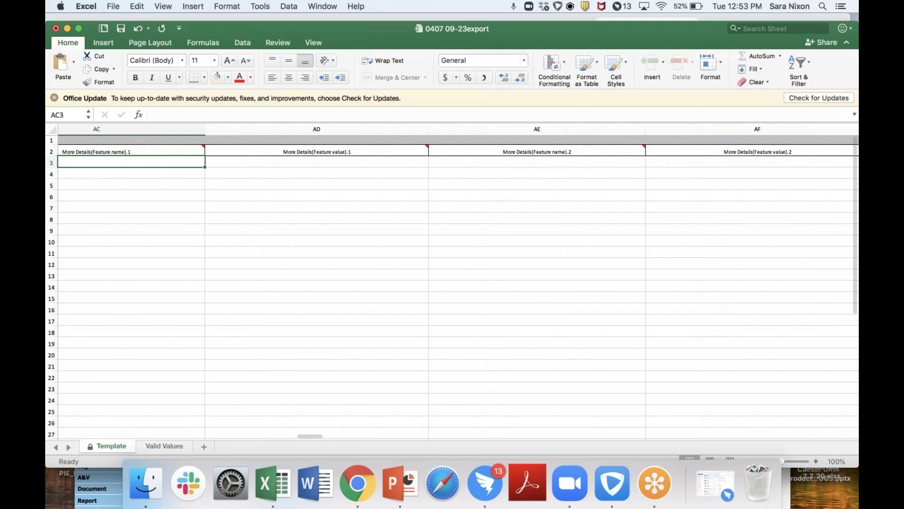
Inspect the row 3 entry cells for More Details(Feature name).2 and More Details(Feature value).2.
{"action": "scroll", "coordinate": [299, 158], "scroll_direction": "right", "scroll_amount": 15}
{"action": "left_click", "coordinate": [300, 158]}
{"action": "scroll", "coordinate": [331, 159], "scroll_direction": "right", "scroll_amount": 2}
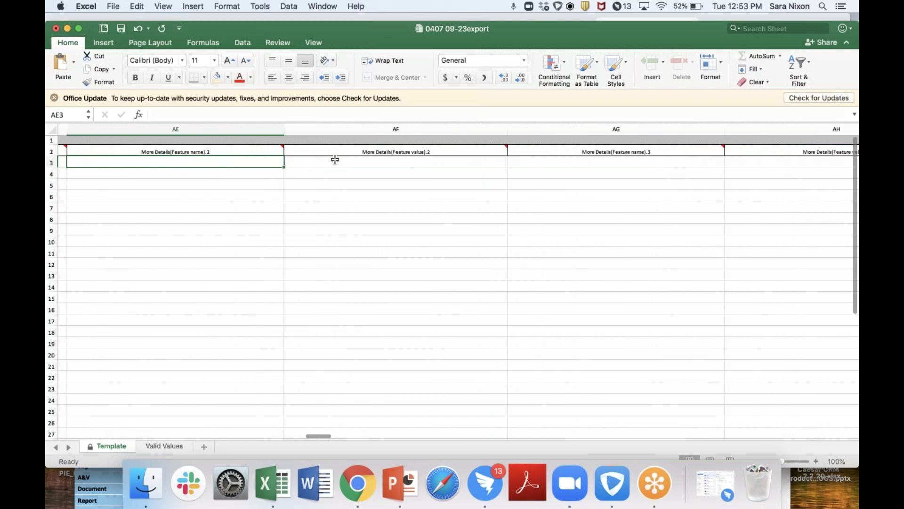
{"action": "left_click", "coordinate": [373, 164]}
Look over the remaining Customize feature columns, from More Details(Feature name).3 to More Details(Feature value).10.
{"action": "scroll", "coordinate": [374, 164], "scroll_direction": "right", "scroll_amount": 7}
{"action": "scroll", "coordinate": [374, 164], "scroll_direction": "right", "scroll_amount": 7}
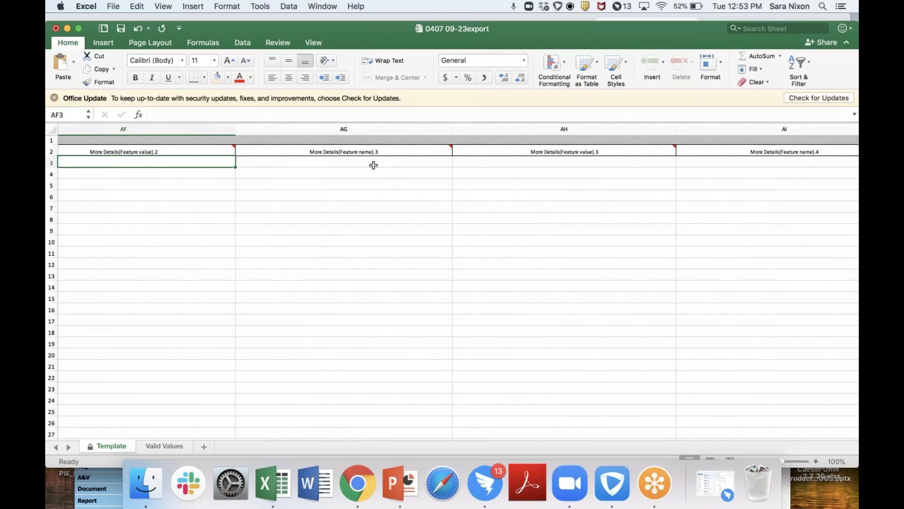
{"action": "scroll", "coordinate": [373, 165], "scroll_direction": "right", "scroll_amount": 15}
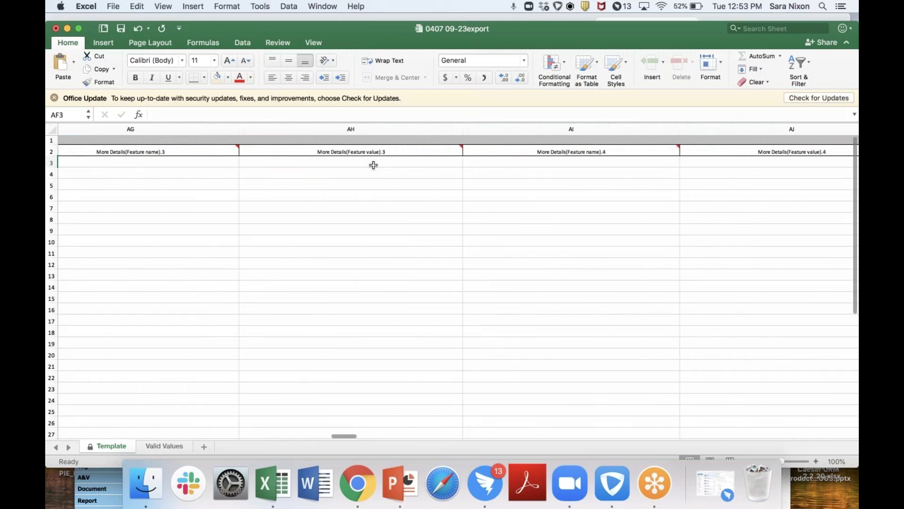
{"action": "scroll", "coordinate": [374, 164], "scroll_direction": "right", "scroll_amount": 20}
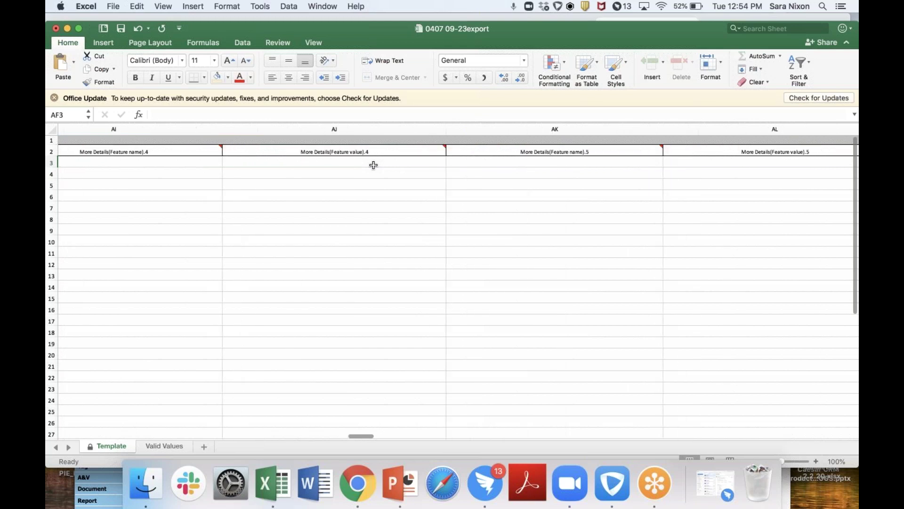
{"action": "scroll", "coordinate": [373, 164], "scroll_direction": "right", "scroll_amount": 20}
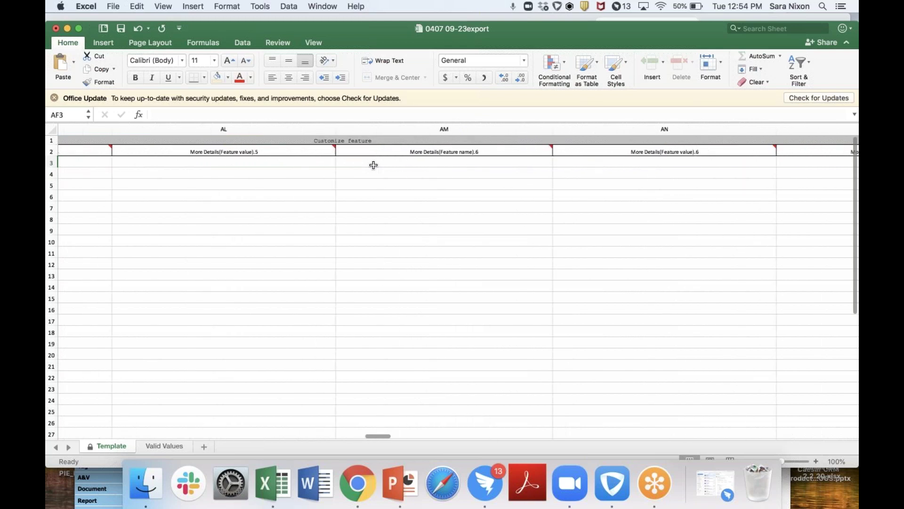
{"action": "scroll", "coordinate": [373, 164], "scroll_direction": "right", "scroll_amount": 8}
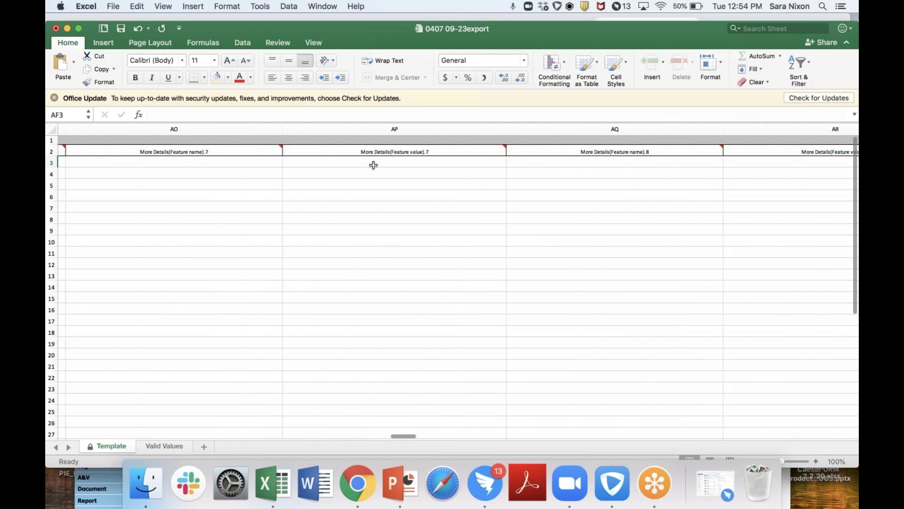
{"action": "scroll", "coordinate": [411, 178], "scroll_direction": "right", "scroll_amount": 15}
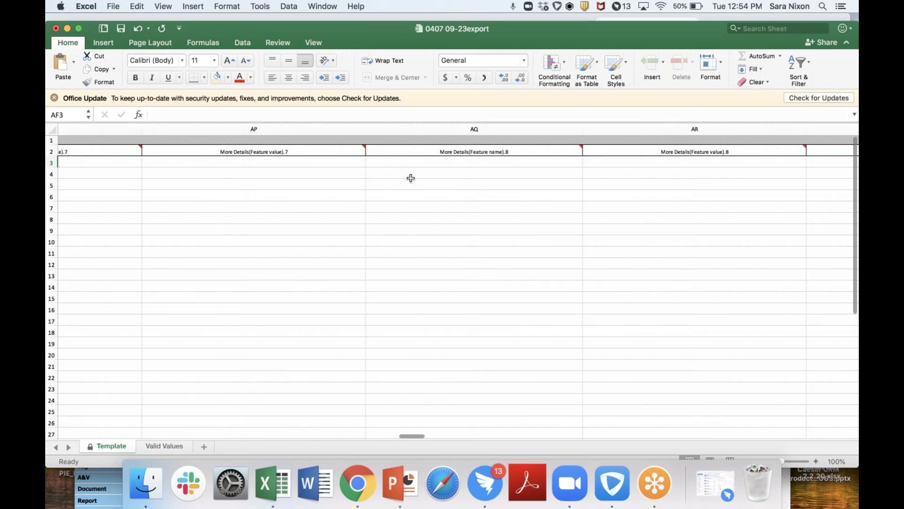
{"action": "scroll", "coordinate": [411, 177], "scroll_direction": "right", "scroll_amount": 15}
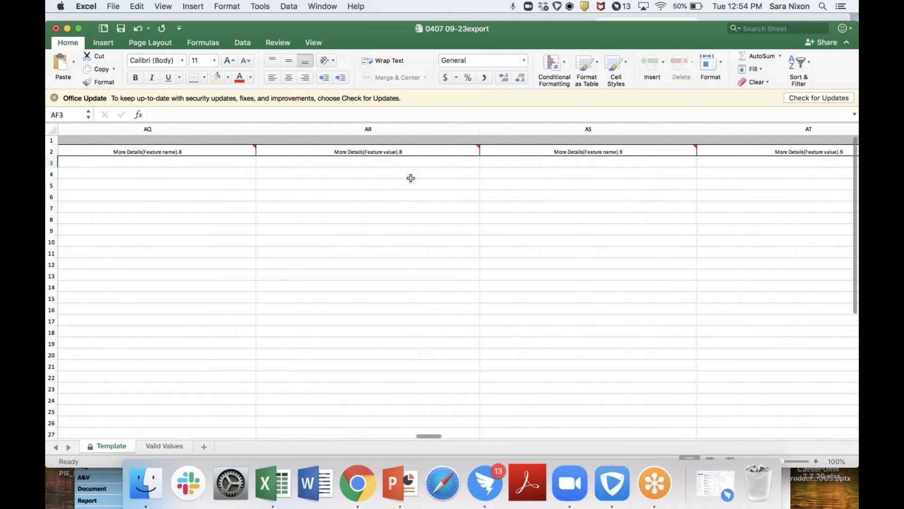
{"action": "scroll", "coordinate": [411, 178], "scroll_direction": "right", "scroll_amount": 15}
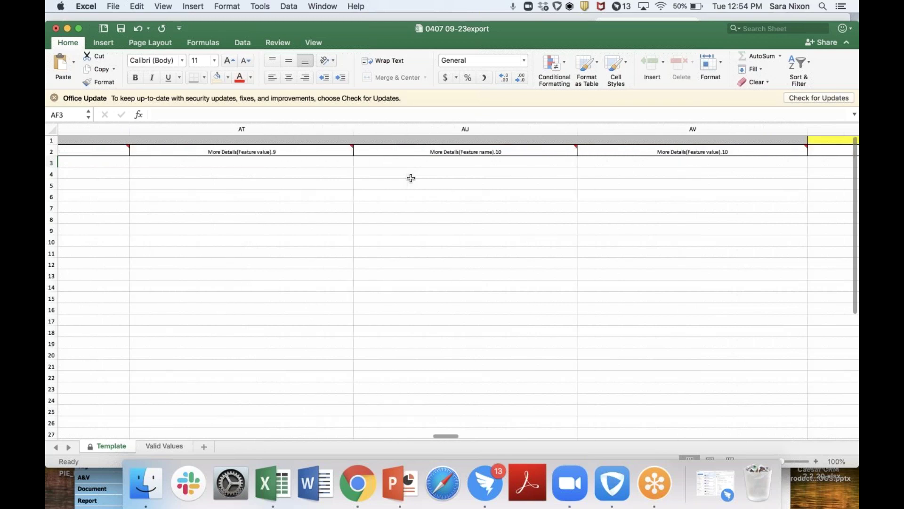
Inspect the required Unit column's header and select its row 3 entry cell.
{"action": "scroll", "coordinate": [411, 177], "scroll_direction": "right", "scroll_amount": 10}
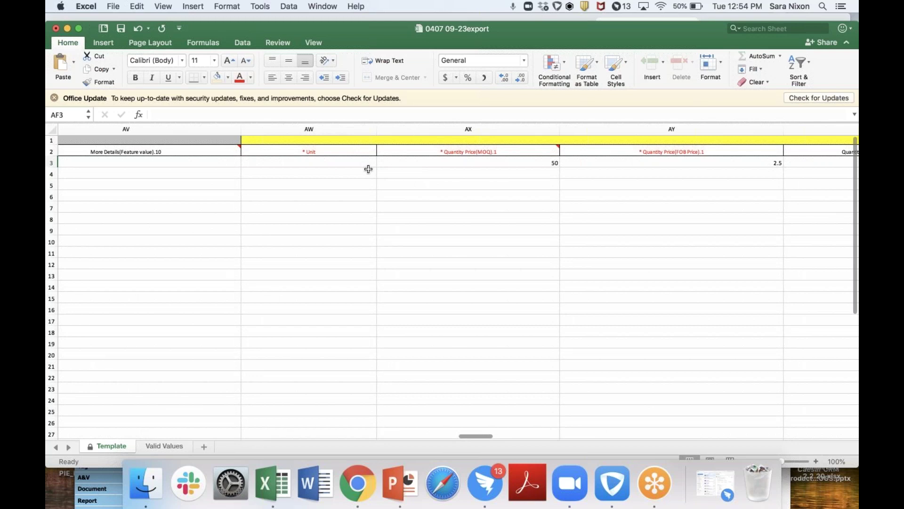
{"action": "scroll", "coordinate": [365, 168], "scroll_direction": "left", "scroll_amount": 3}
{"action": "scroll", "coordinate": [365, 167], "scroll_direction": "left", "scroll_amount": 2}
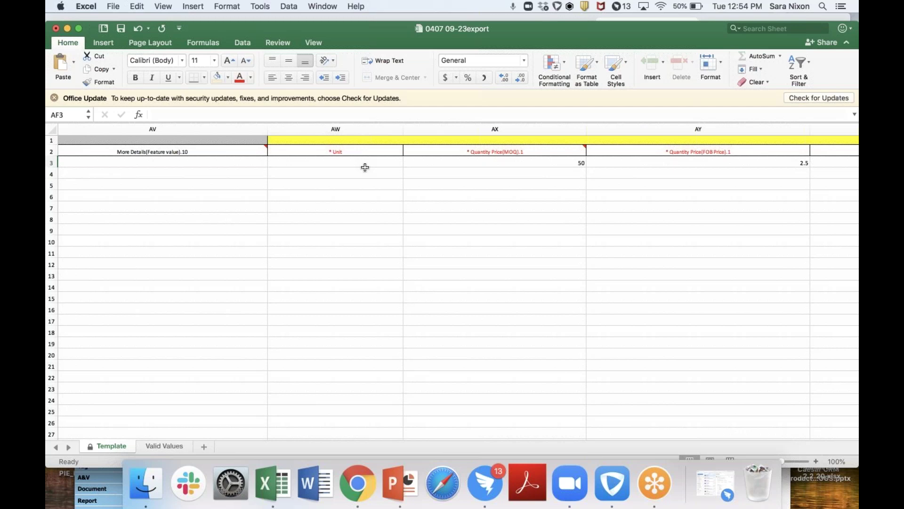
{"action": "left_click", "coordinate": [363, 163]}
{"action": "left_click", "coordinate": [353, 150]}
{"action": "left_click", "coordinate": [360, 162]}
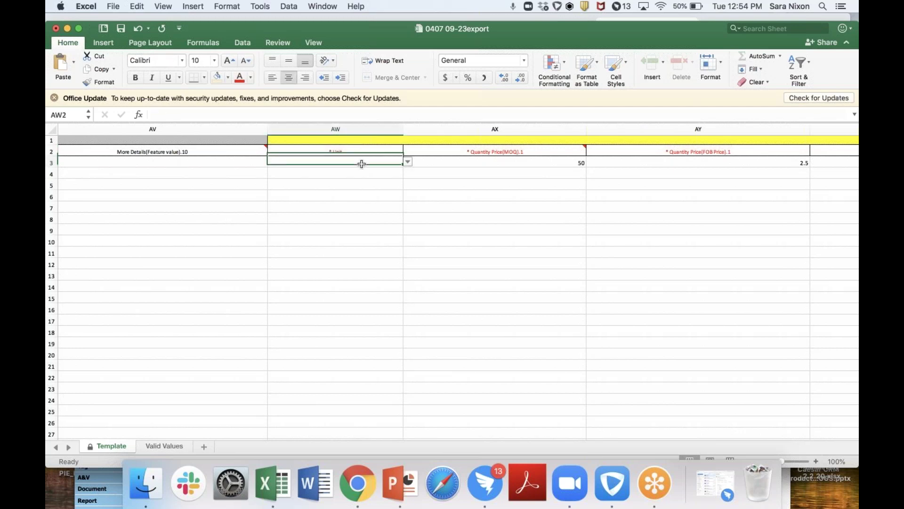
Set the row 3 Unit to Pallet/Pallets from the list of allowed units.
{"action": "left_click", "coordinate": [408, 162]}
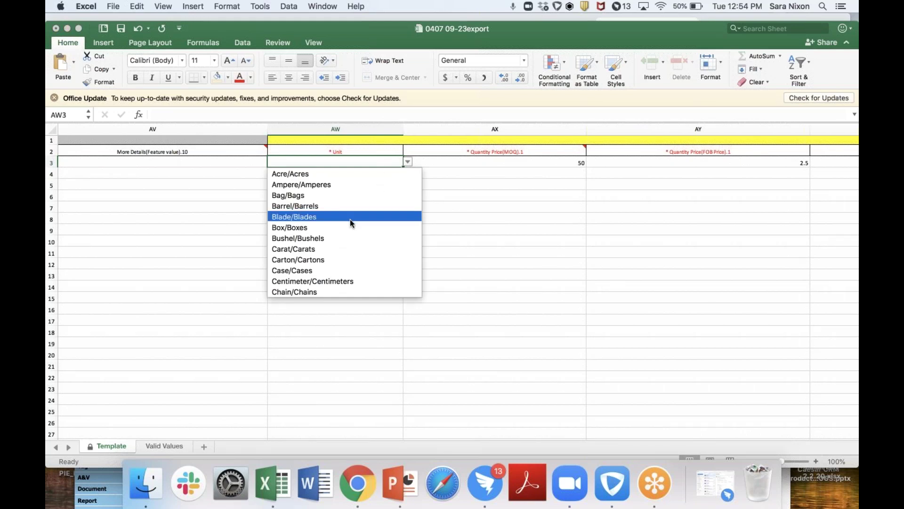
{"action": "scroll", "coordinate": [344, 245], "scroll_direction": "down", "scroll_amount": 1}
{"action": "scroll", "coordinate": [338, 258], "scroll_direction": "down", "scroll_amount": 5}
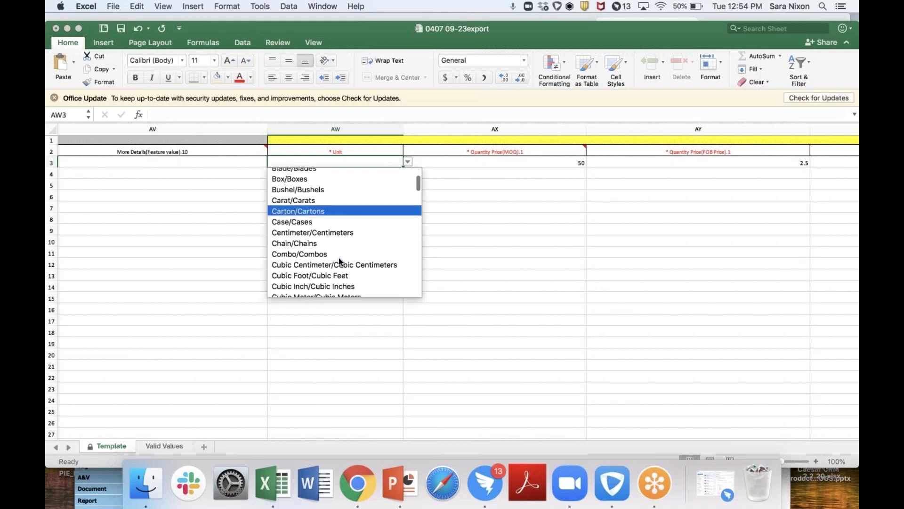
{"action": "scroll", "coordinate": [332, 263], "scroll_direction": "down", "scroll_amount": 5}
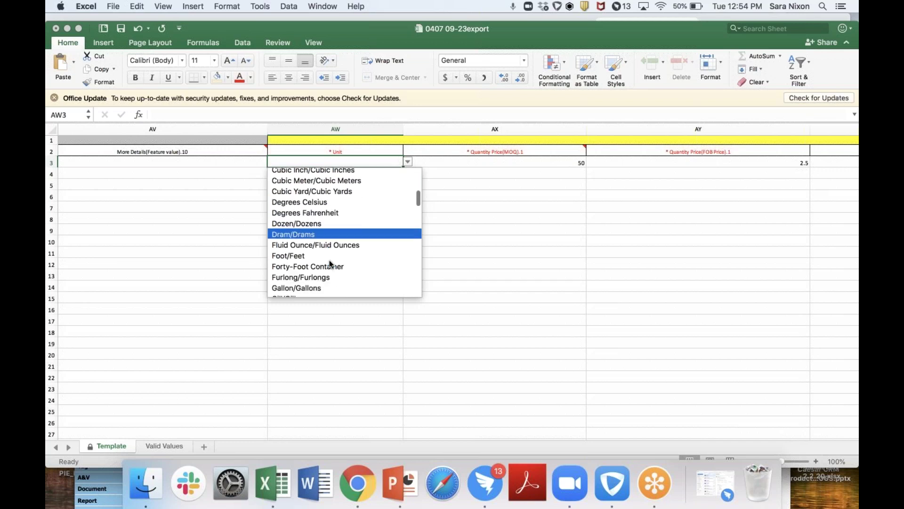
{"action": "scroll", "coordinate": [331, 264], "scroll_direction": "down", "scroll_amount": 5}
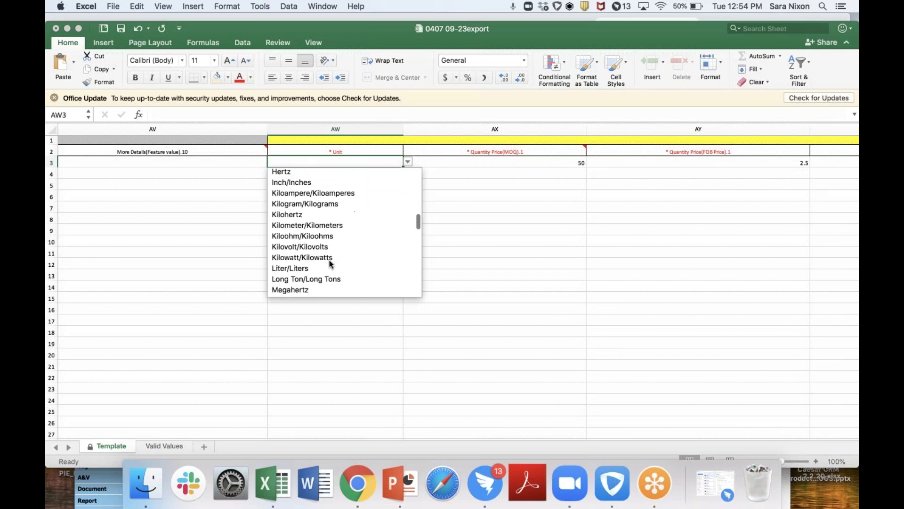
{"action": "scroll", "coordinate": [332, 264], "scroll_direction": "down", "scroll_amount": 3}
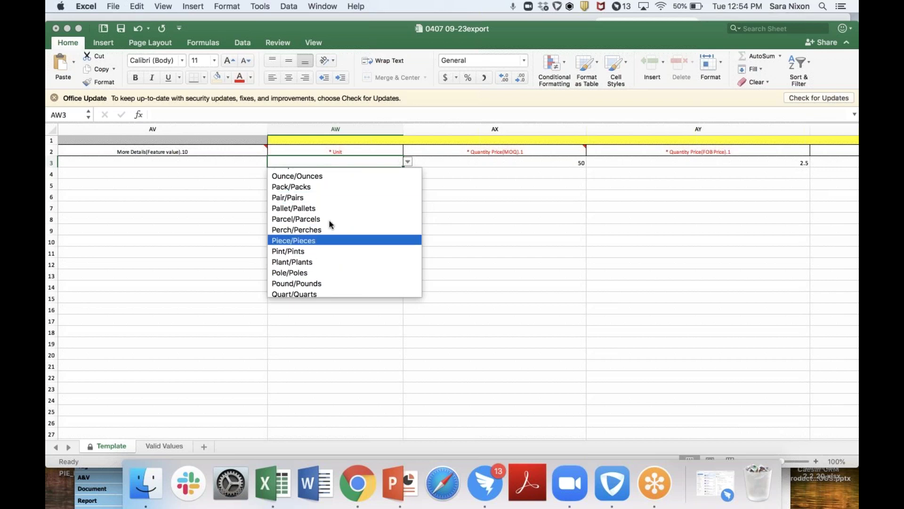
{"action": "scroll", "coordinate": [329, 279], "scroll_direction": "down", "scroll_amount": 3}
{"action": "scroll", "coordinate": [329, 279], "scroll_direction": "down", "scroll_amount": 3}
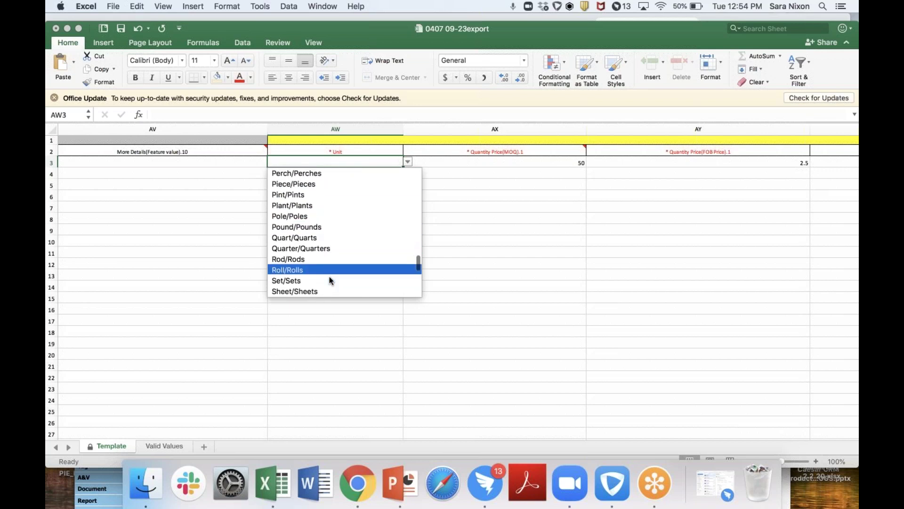
{"action": "scroll", "coordinate": [331, 281], "scroll_direction": "down", "scroll_amount": 2}
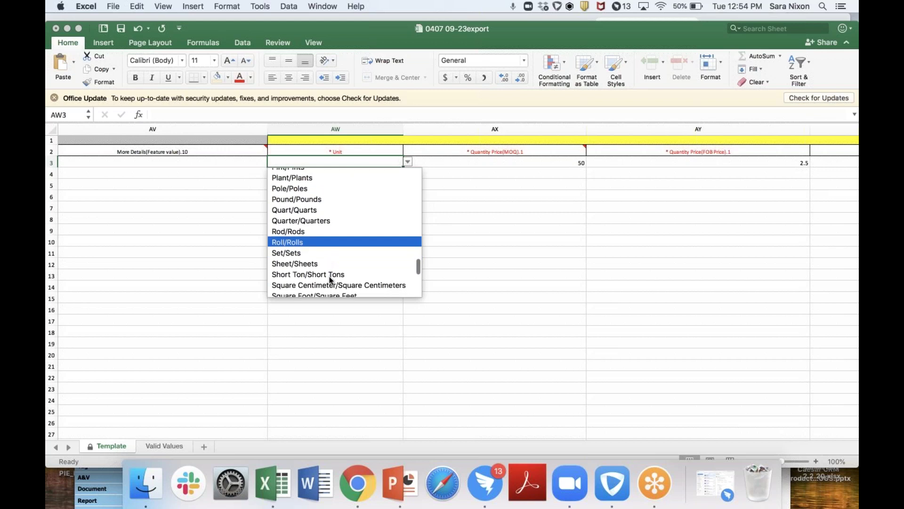
{"action": "scroll", "coordinate": [331, 280], "scroll_direction": "up", "scroll_amount": 4}
{"action": "scroll", "coordinate": [327, 239], "scroll_direction": "up", "scroll_amount": 3}
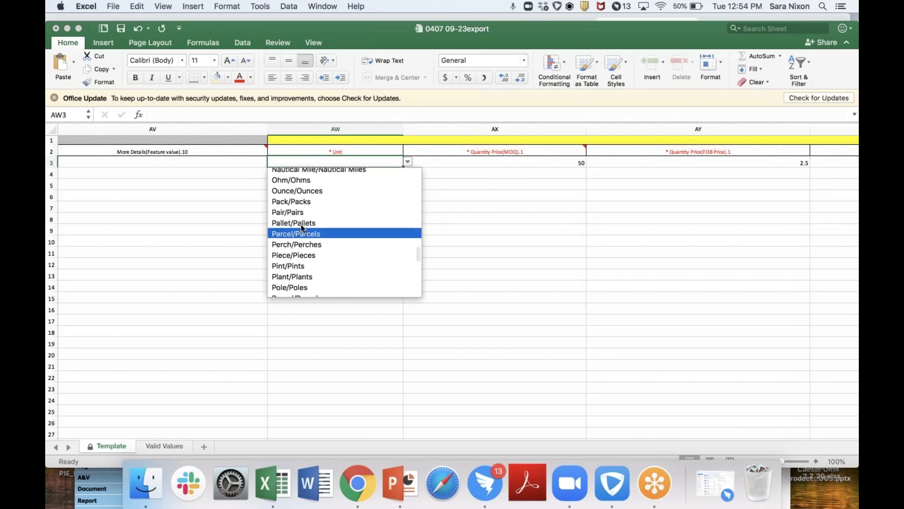
{"action": "left_click", "coordinate": [303, 224]}
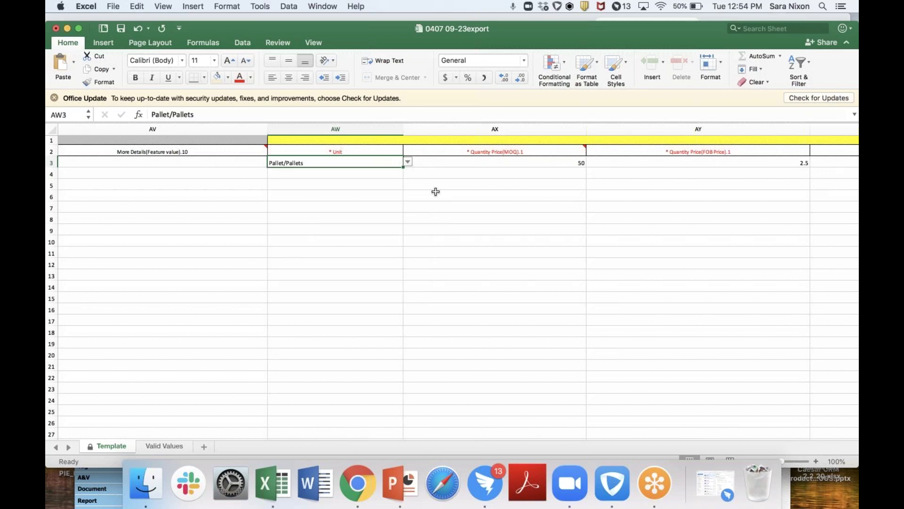
Enter 50 in row 3 as the minimum order quantity under Quantity Price(MOQ).1.
{"action": "left_click", "coordinate": [503, 162]}
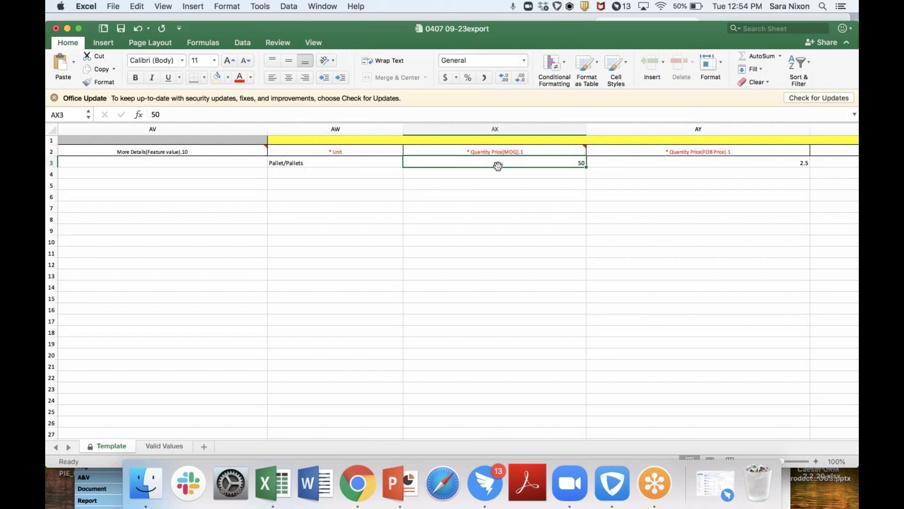
{"action": "type", "text": "50"}
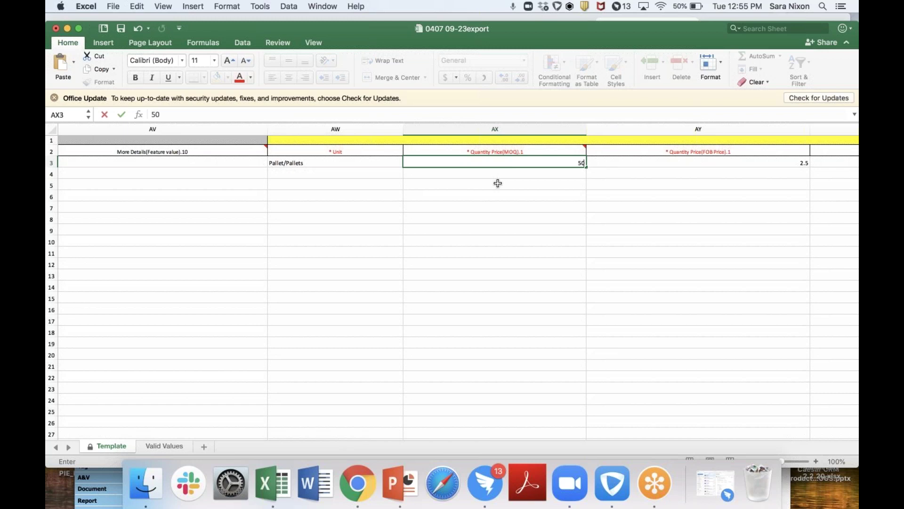
{"action": "key", "text": "Return"}
{"action": "left_click", "coordinate": [515, 164]}
Replace the row 3 entry under Quantity Price(FOB Price).1 with 2.5.
{"action": "scroll", "coordinate": [515, 164], "scroll_direction": "right", "scroll_amount": 5}
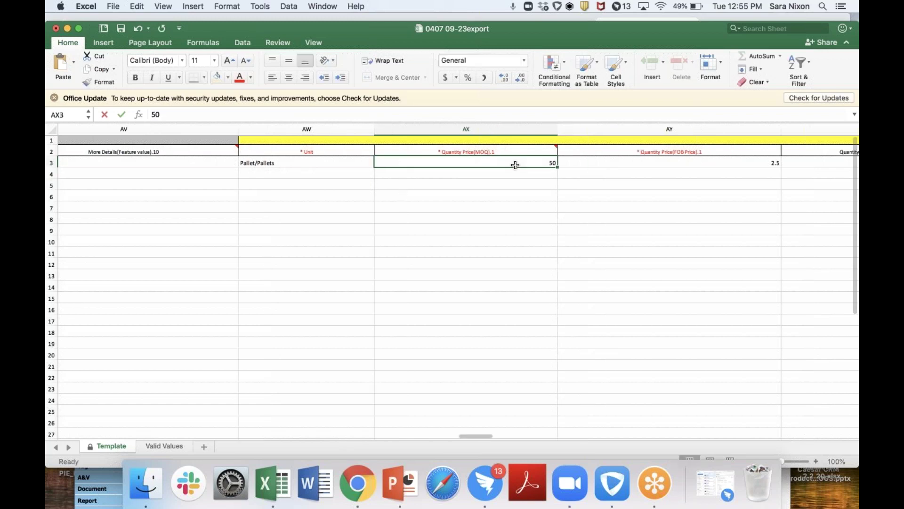
{"action": "scroll", "coordinate": [515, 165], "scroll_direction": "right", "scroll_amount": 5}
{"action": "left_click", "coordinate": [563, 163]}
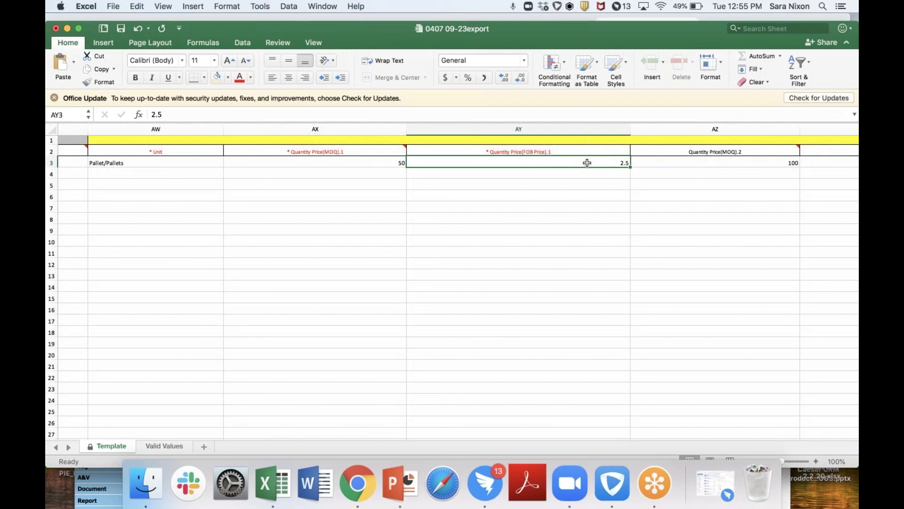
{"action": "key", "text": "Delete"}
{"action": "type", "text": "2"}
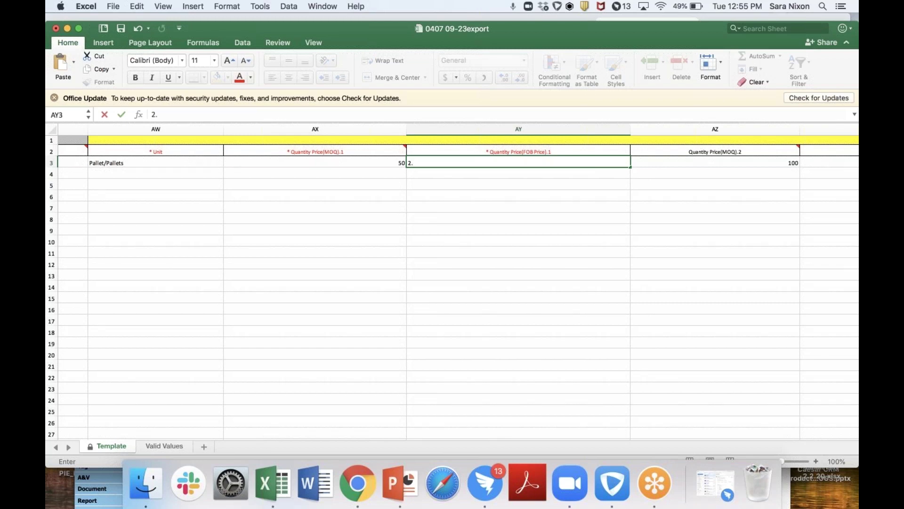
{"action": "key", "text": "Tab"}
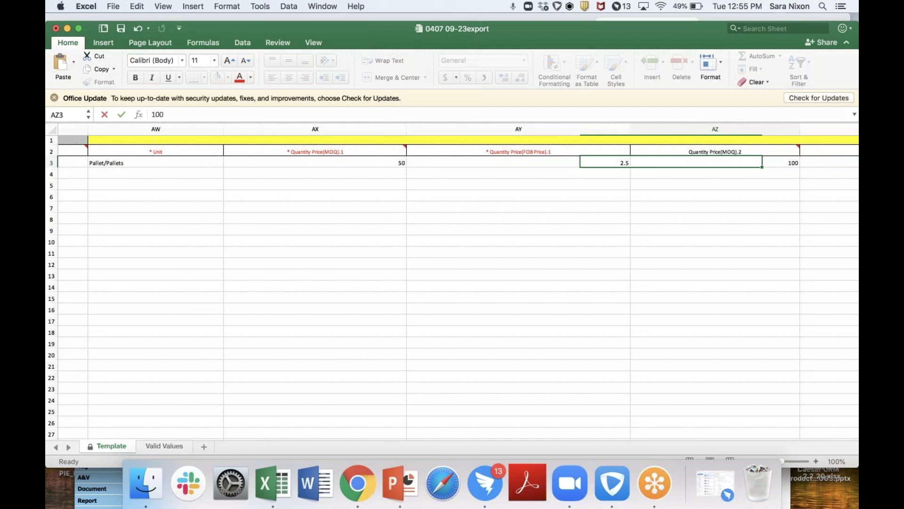
{"action": "key", "text": "Left"}
Review the first price tier's MOQ and FOB price in row 3 alongside the Quantity Price(MOQ).2 entry.
{"action": "left_click", "coordinate": [207, 164]}
{"action": "left_click", "coordinate": [325, 163]}
{"action": "left_click", "coordinate": [476, 163]}
{"action": "scroll", "coordinate": [442, 164], "scroll_direction": "right", "scroll_amount": 5}
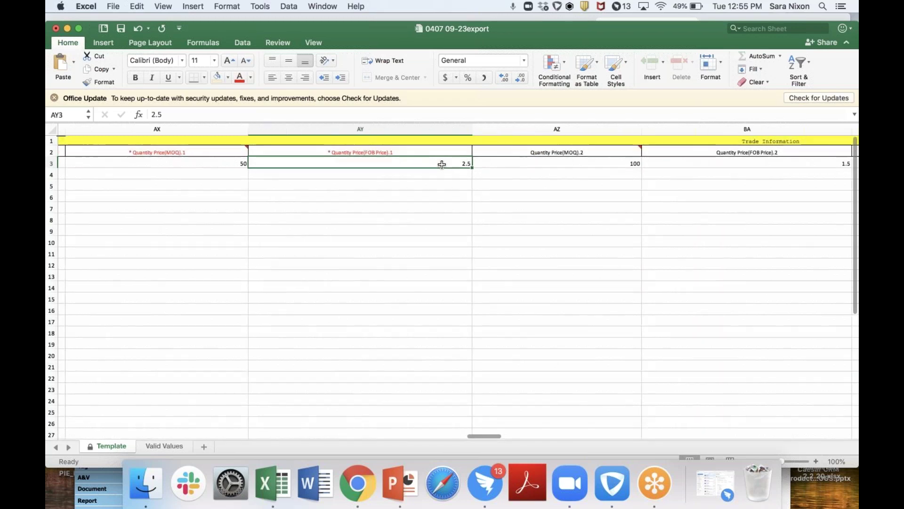
{"action": "left_click", "coordinate": [623, 163]}
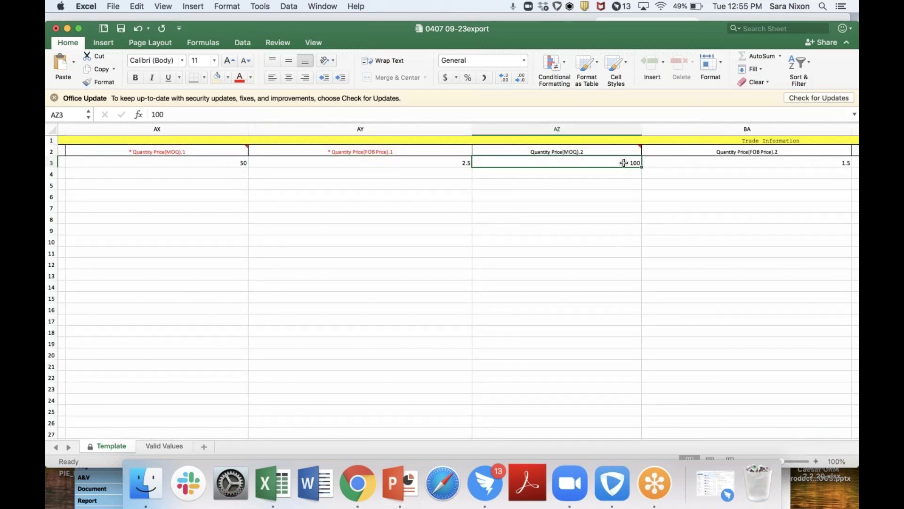
{"action": "scroll", "coordinate": [575, 158], "scroll_direction": "right", "scroll_amount": 1}
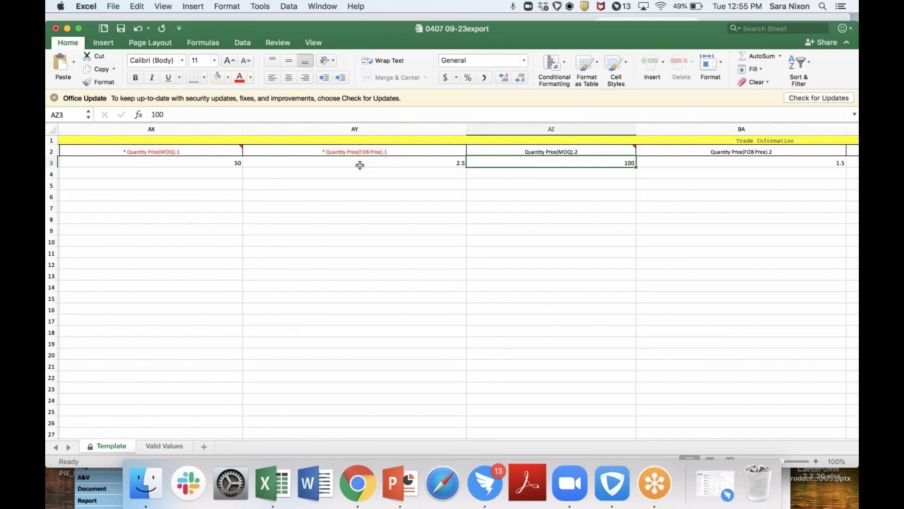
{"action": "mouse_move", "coordinate": [150, 150]}
{"action": "left_mouse_down"}
{"action": "mouse_move", "coordinate": [365, 148]}
{"action": "mouse_move", "coordinate": [383, 161]}
{"action": "left_mouse_up"}
{"action": "left_click", "coordinate": [485, 187]}
Inspect the second price tier's row 3 entries under Quantity Price(MOQ).2 and Quantity Price(FOB Price).2.
{"action": "scroll", "coordinate": [471, 179], "scroll_direction": "right", "scroll_amount": 4}
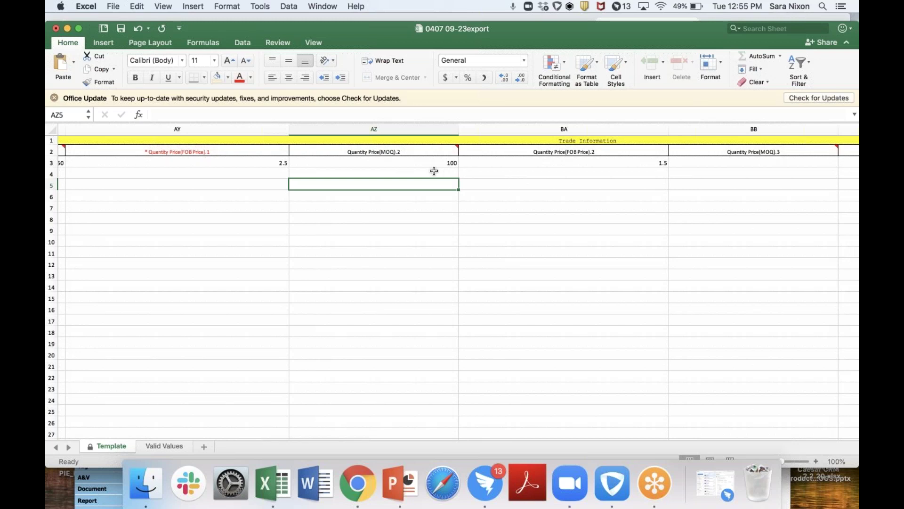
{"action": "left_click", "coordinate": [428, 163]}
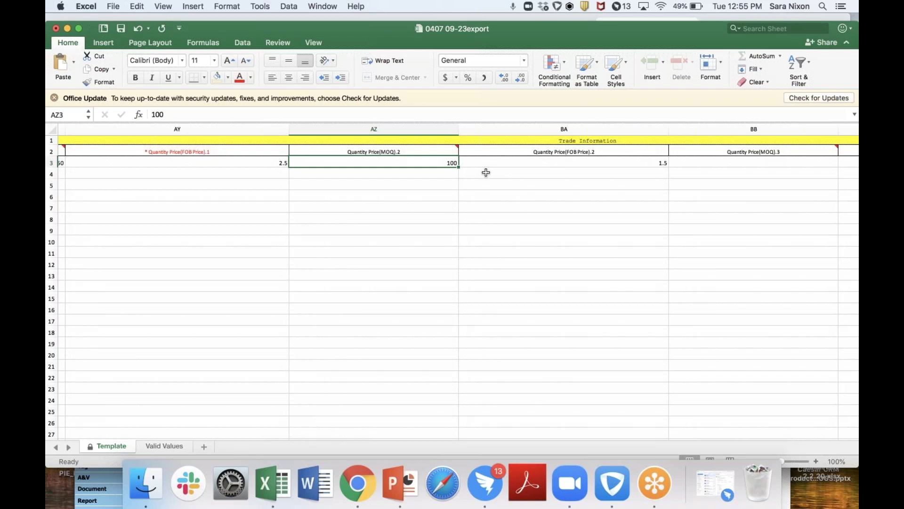
{"action": "scroll", "coordinate": [442, 162], "scroll_direction": "right", "scroll_amount": 2}
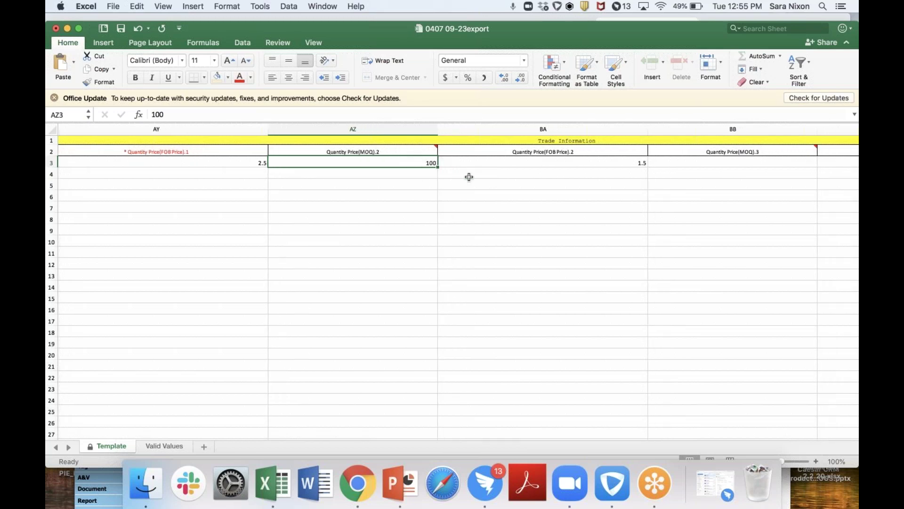
{"action": "scroll", "coordinate": [469, 178], "scroll_direction": "right", "scroll_amount": 5}
{"action": "left_click", "coordinate": [523, 164]}
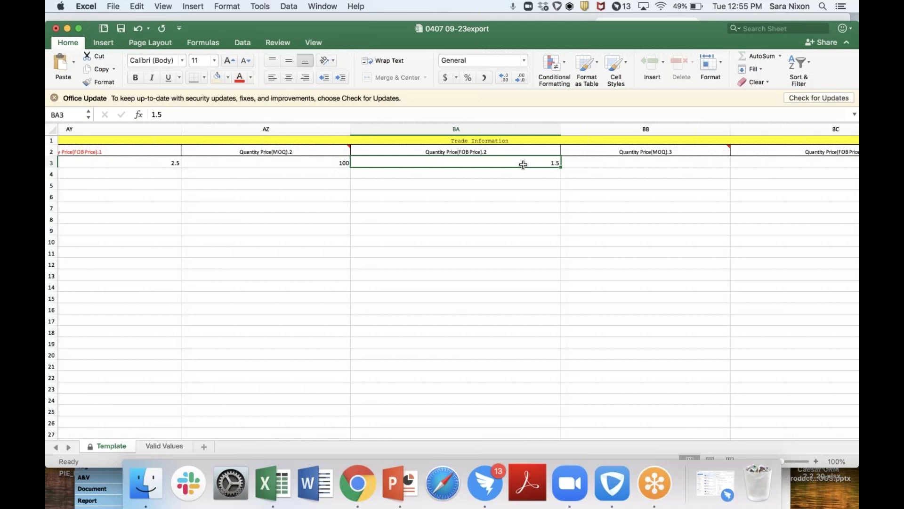
Enter a third price tier in row 3, with 300 for Quantity Price(MOQ).3 and 1.00 for Quantity Price(FOB Price).3.
{"action": "scroll", "coordinate": [523, 165], "scroll_direction": "right", "scroll_amount": 5}
{"action": "left_click", "coordinate": [548, 164]}
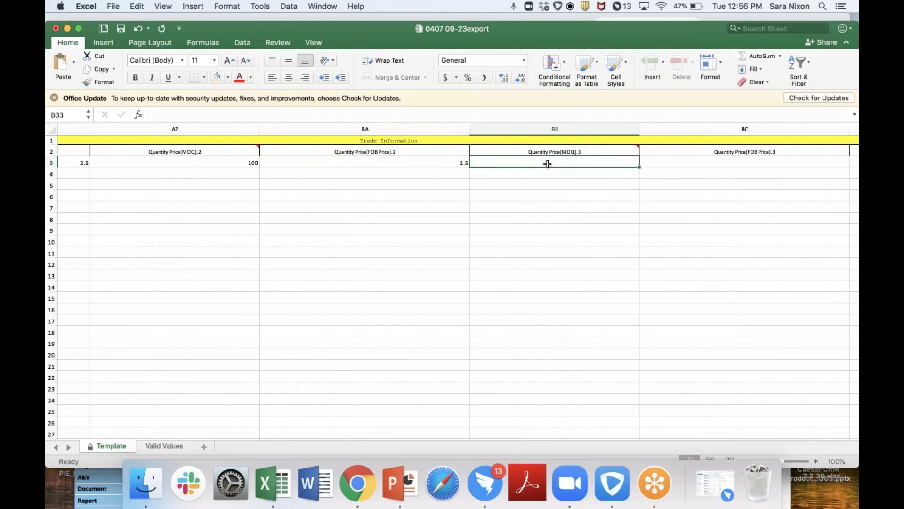
{"action": "type", "text": "300"}
{"action": "key", "text": "Return"}
{"action": "scroll", "coordinate": [589, 164], "scroll_direction": "right", "scroll_amount": 5}
{"action": "left_click", "coordinate": [588, 163]}
{"action": "type", "text": "1.00"}
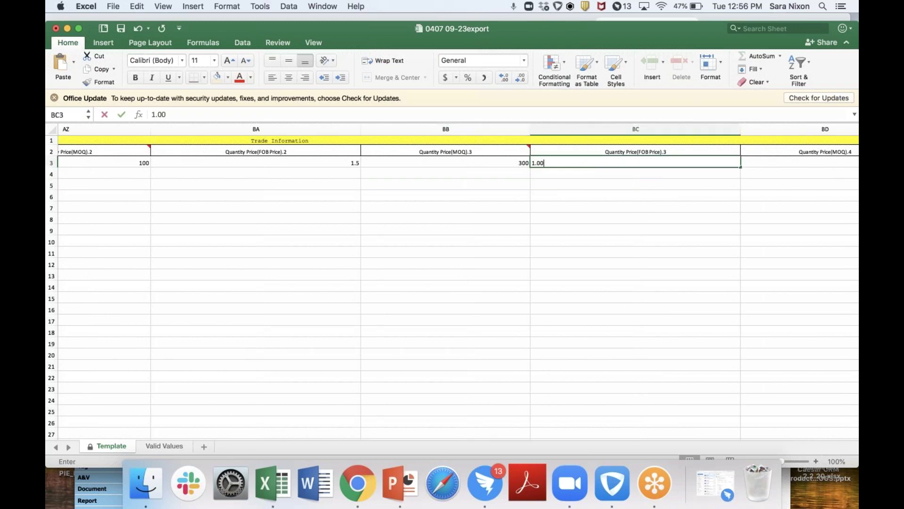
{"action": "key", "text": "Tab"}
{"action": "key", "text": "shift+Tab"}
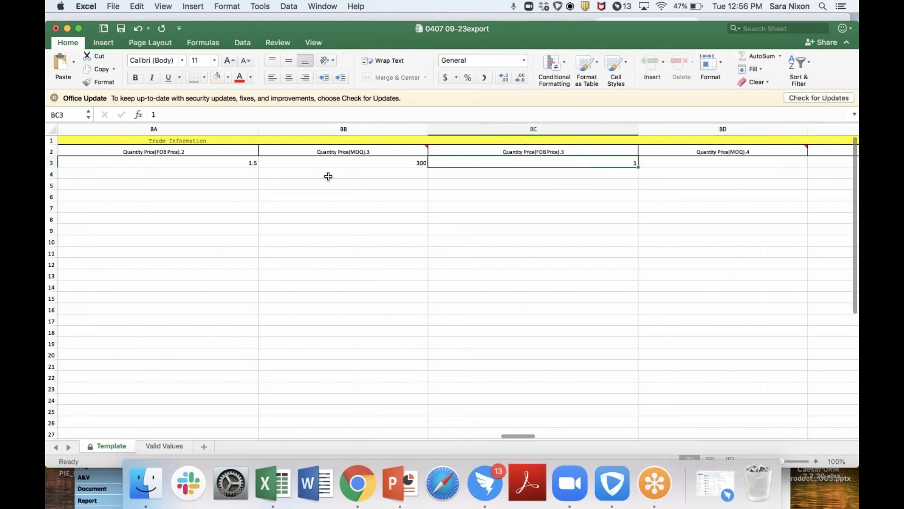
Review the third price tier's row 3 entries and look over the Quantity Price(MOQ).4 and Quantity Price(FOB Price).4 columns.
{"action": "left_click_drag", "start_coordinate": [349, 163], "coordinate": [508, 164]}
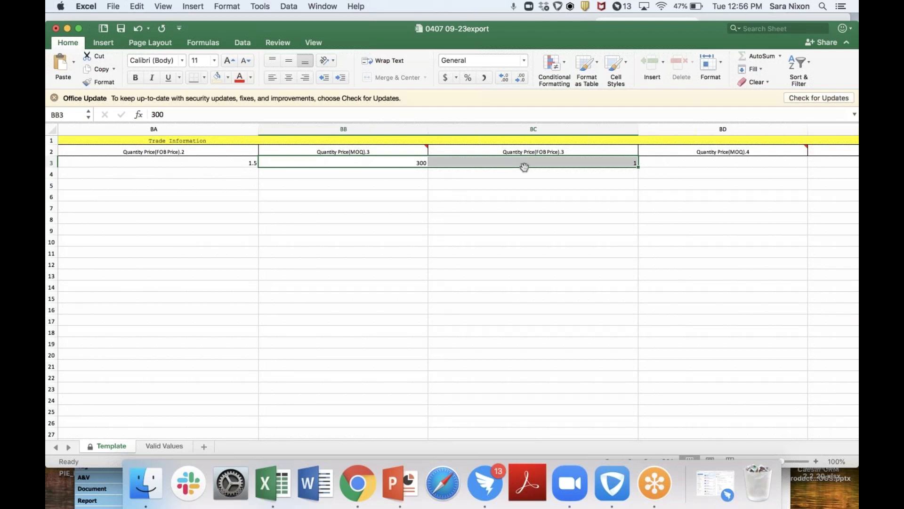
{"action": "left_click", "coordinate": [523, 172]}
{"action": "scroll", "coordinate": [524, 172], "scroll_direction": "right", "scroll_amount": 3}
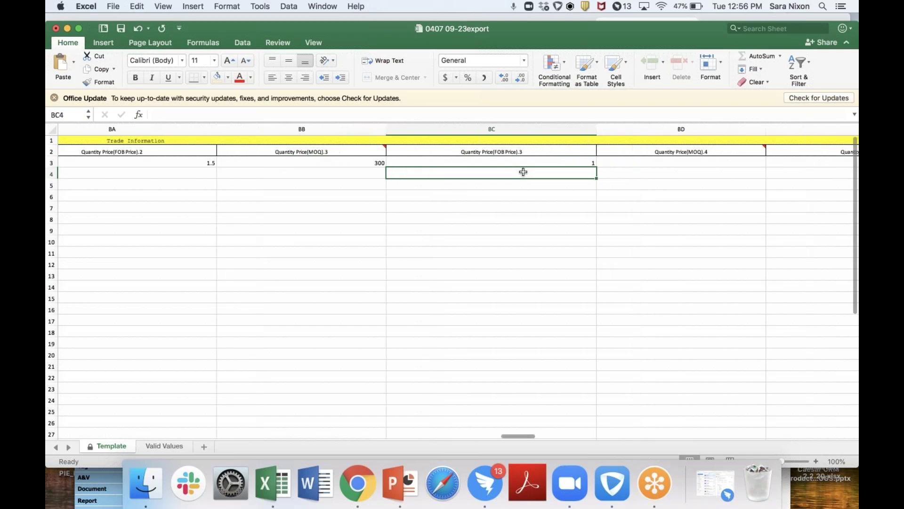
{"action": "scroll", "coordinate": [523, 172], "scroll_direction": "right", "scroll_amount": 5}
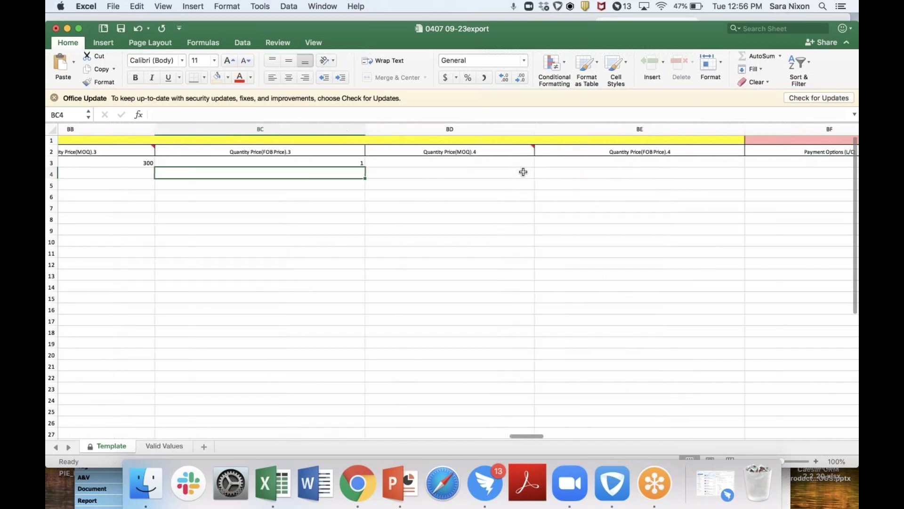
{"action": "scroll", "coordinate": [500, 169], "scroll_direction": "right", "scroll_amount": 7}
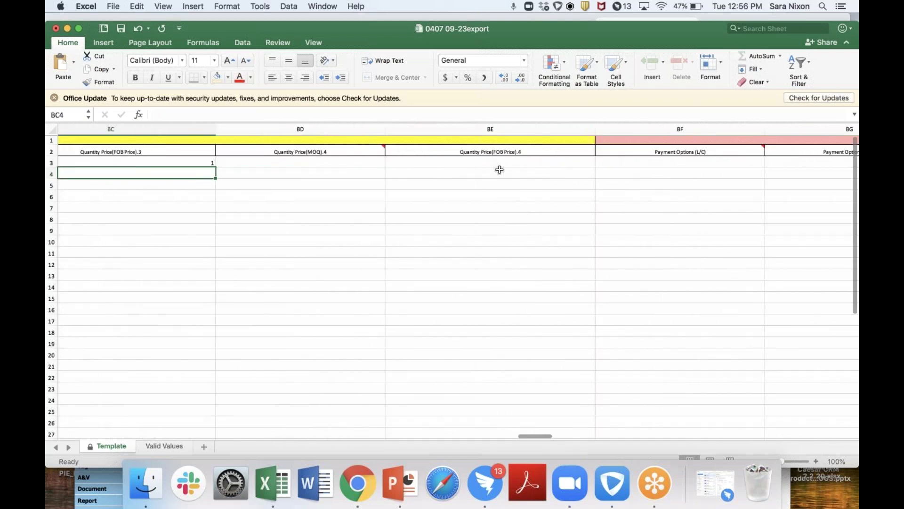
Look over the Acceptable payment columns from L/C to T/T and read the note on the Payment Options (L/C) header.
{"action": "scroll", "coordinate": [500, 169], "scroll_direction": "right", "scroll_amount": 5}
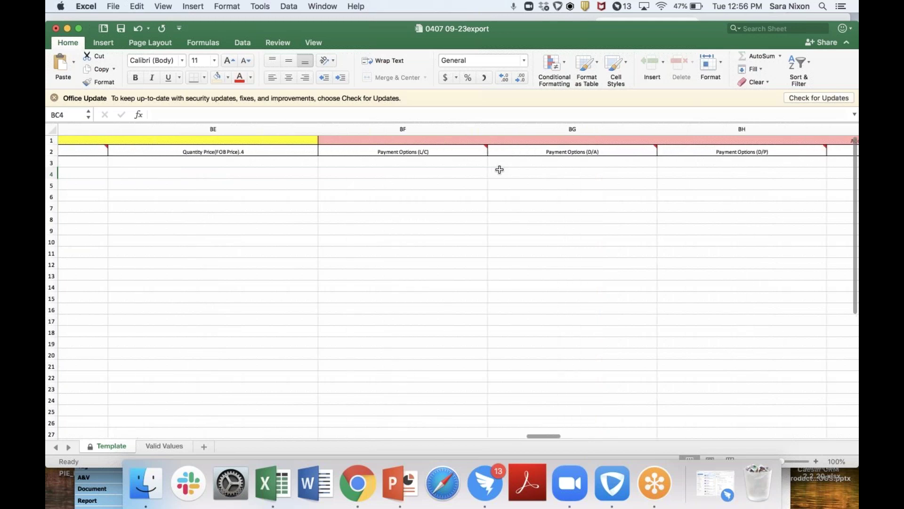
{"action": "scroll", "coordinate": [500, 169], "scroll_direction": "right", "scroll_amount": 1}
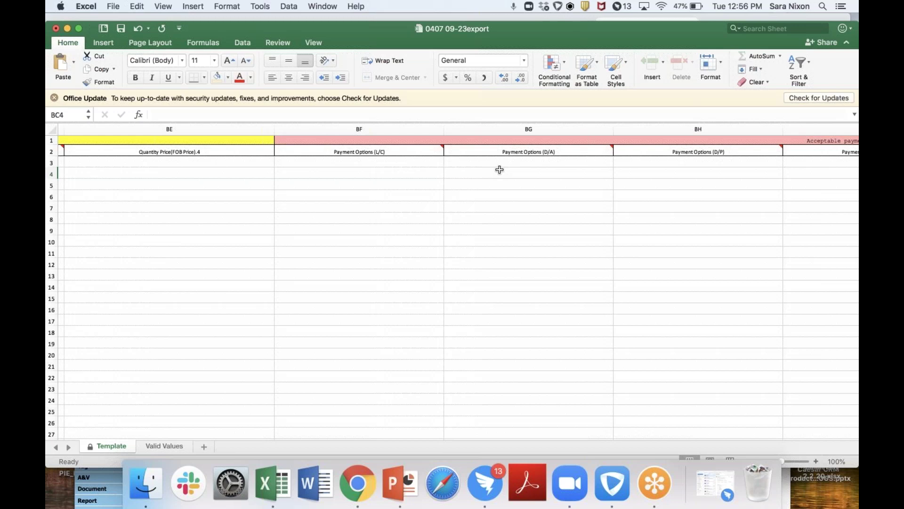
{"action": "scroll", "coordinate": [499, 170], "scroll_direction": "right", "scroll_amount": 3}
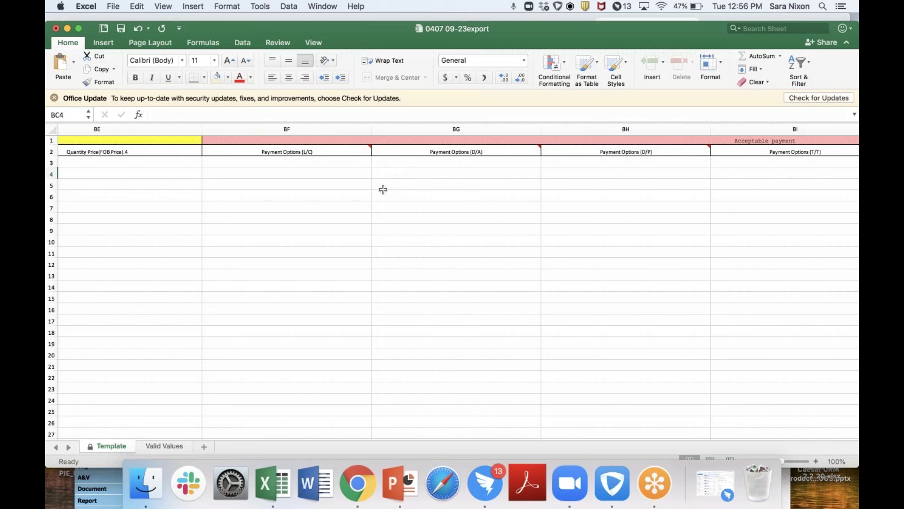
{"action": "mouse_move", "coordinate": [350, 151]}
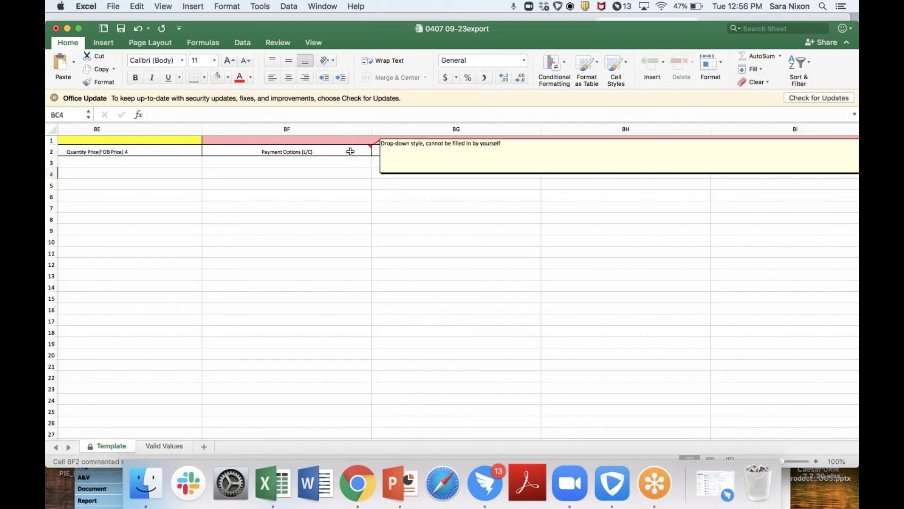
{"action": "scroll", "coordinate": [433, 193], "scroll_direction": "right", "scroll_amount": 1}
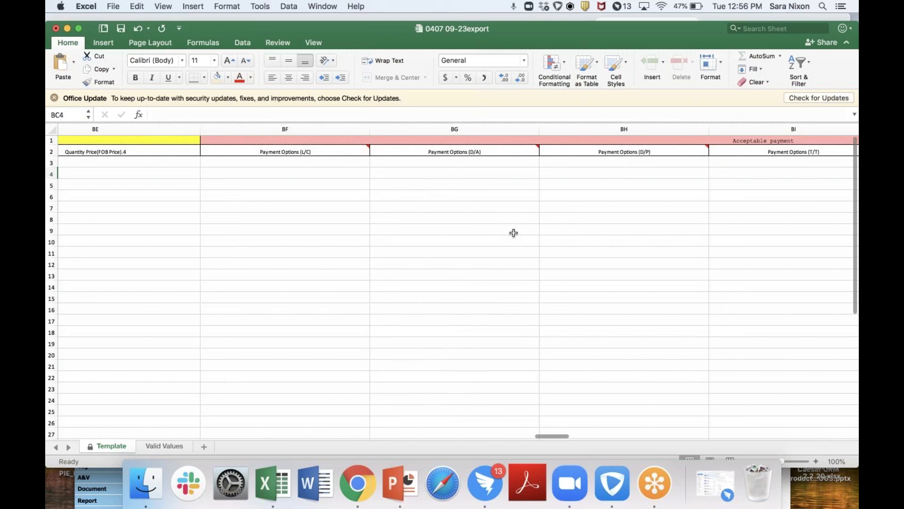
{"action": "scroll", "coordinate": [514, 233], "scroll_direction": "right", "scroll_amount": 2}
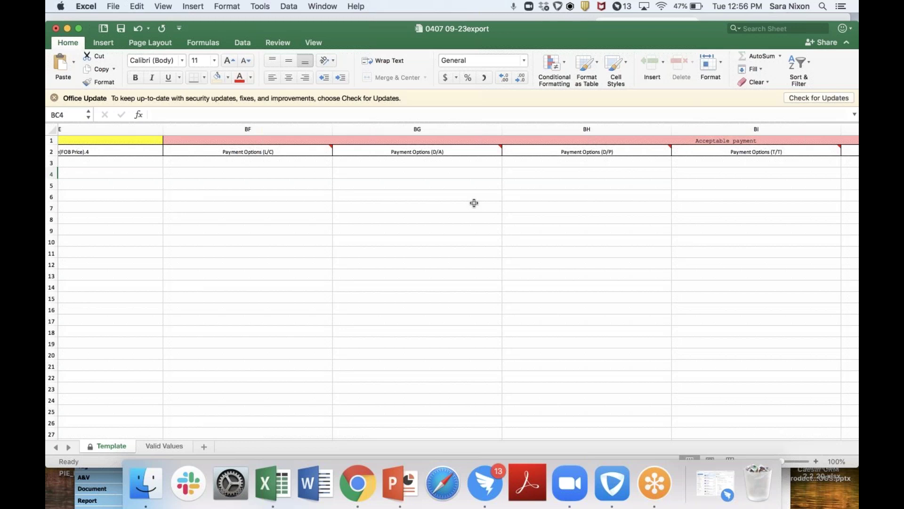
Look over the remaining Acceptable payment columns, from Payment Options (D/P) through Western Union and MoneyGram.
{"action": "scroll", "coordinate": [474, 203], "scroll_direction": "right", "scroll_amount": 4}
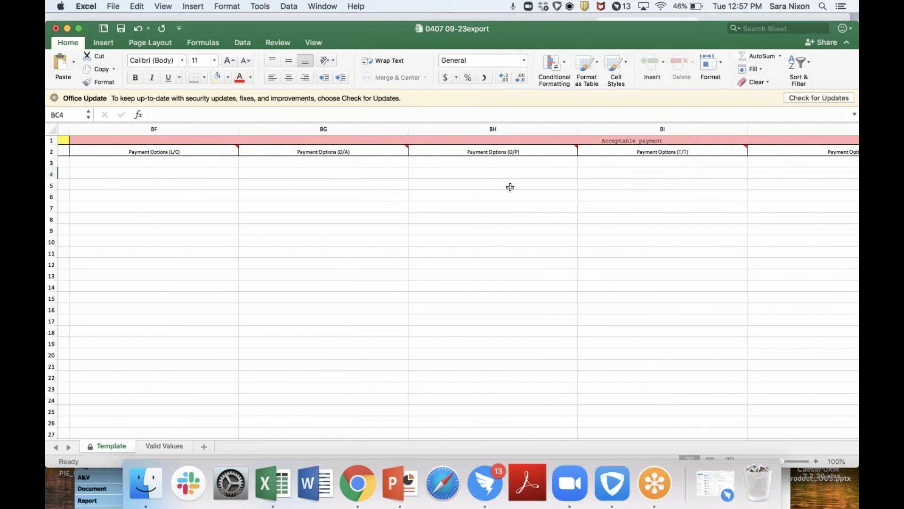
{"action": "scroll", "coordinate": [510, 187], "scroll_direction": "right", "scroll_amount": 4}
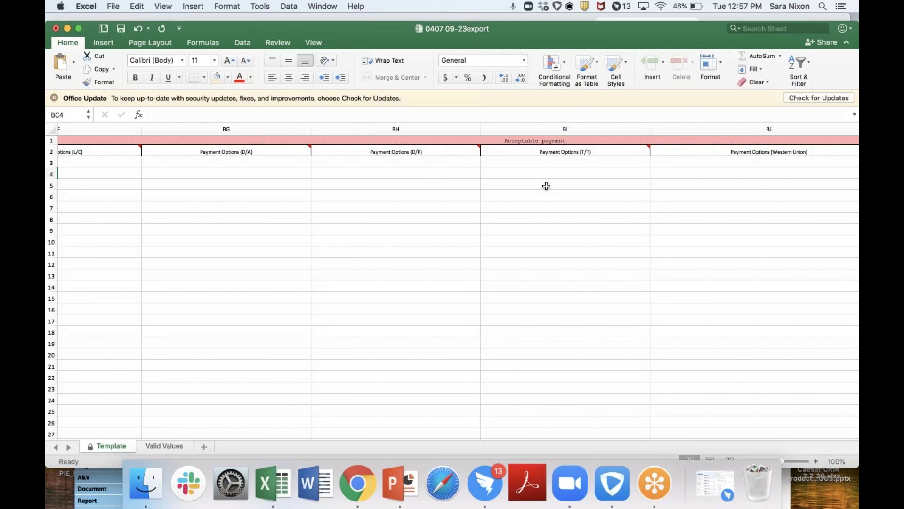
{"action": "scroll", "coordinate": [546, 186], "scroll_direction": "right", "scroll_amount": 8}
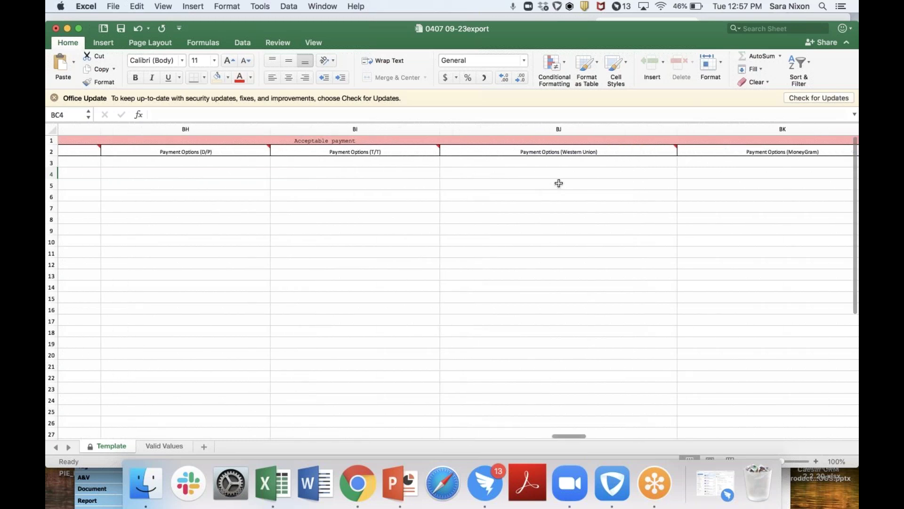
{"action": "scroll", "coordinate": [559, 183], "scroll_direction": "right", "scroll_amount": 7}
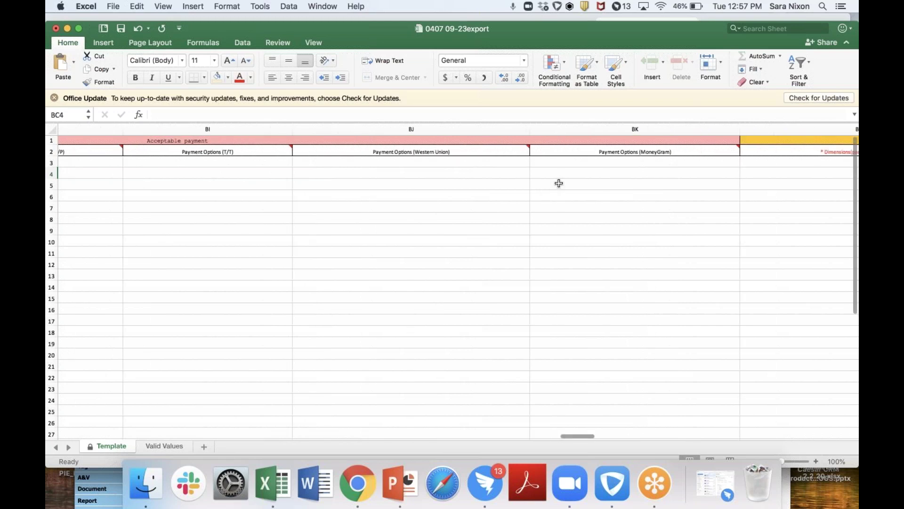
{"action": "scroll", "coordinate": [559, 184], "scroll_direction": "left", "scroll_amount": 1}
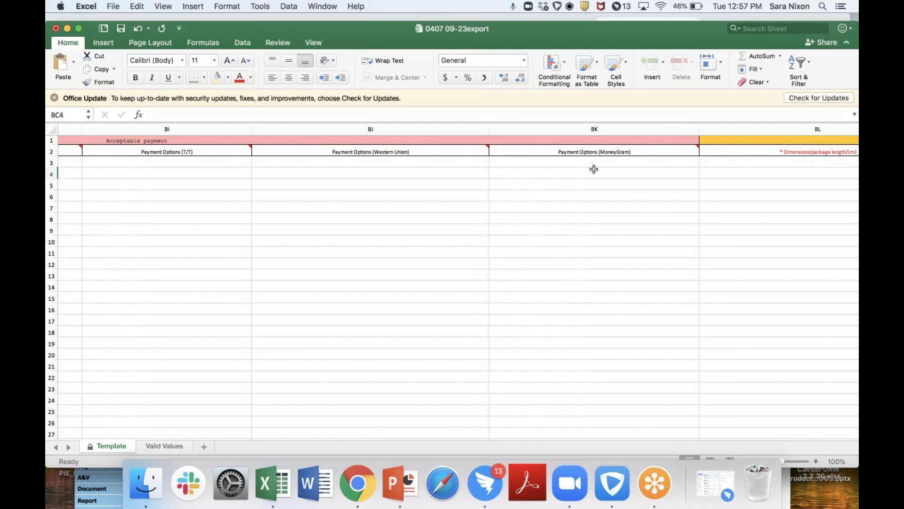
Look over the required package length, width and height Dimensions columns, given in centimetres.
{"action": "scroll", "coordinate": [594, 169], "scroll_direction": "right", "scroll_amount": 5}
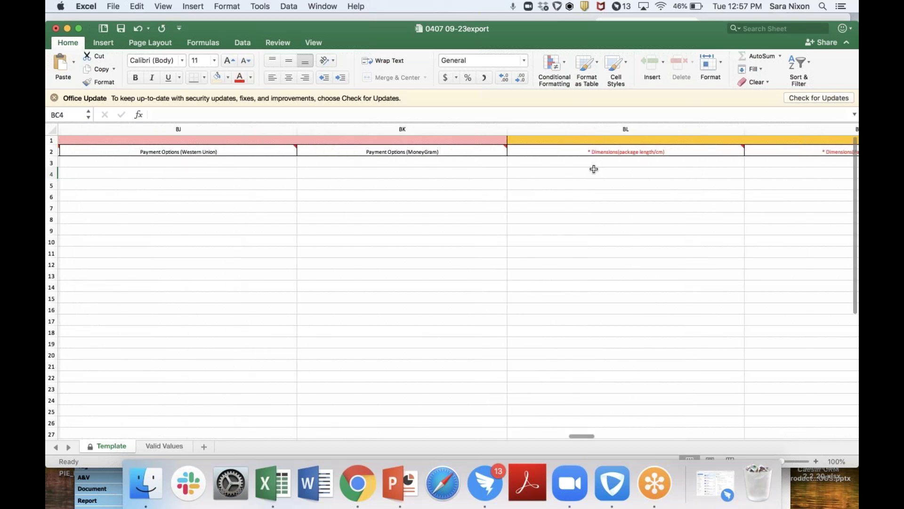
{"action": "scroll", "coordinate": [594, 169], "scroll_direction": "right", "scroll_amount": 6}
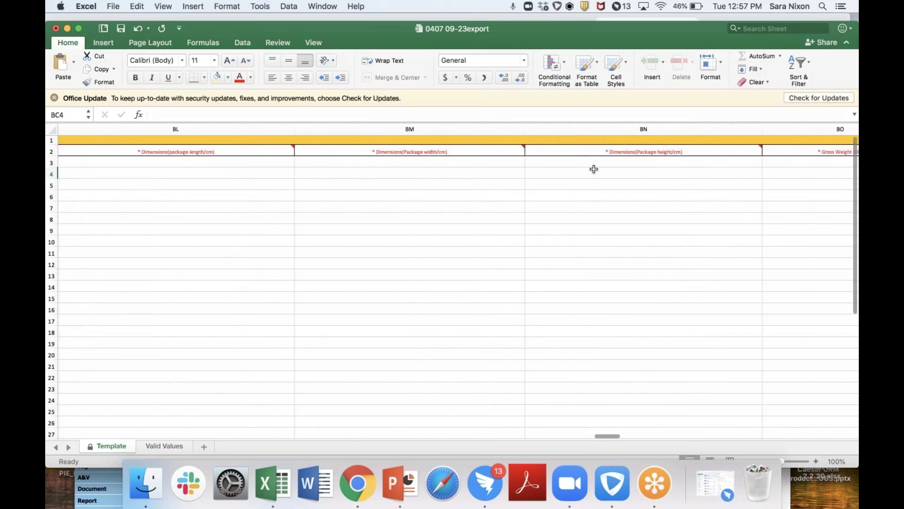
{"action": "scroll", "coordinate": [594, 169], "scroll_direction": "left", "scroll_amount": 2}
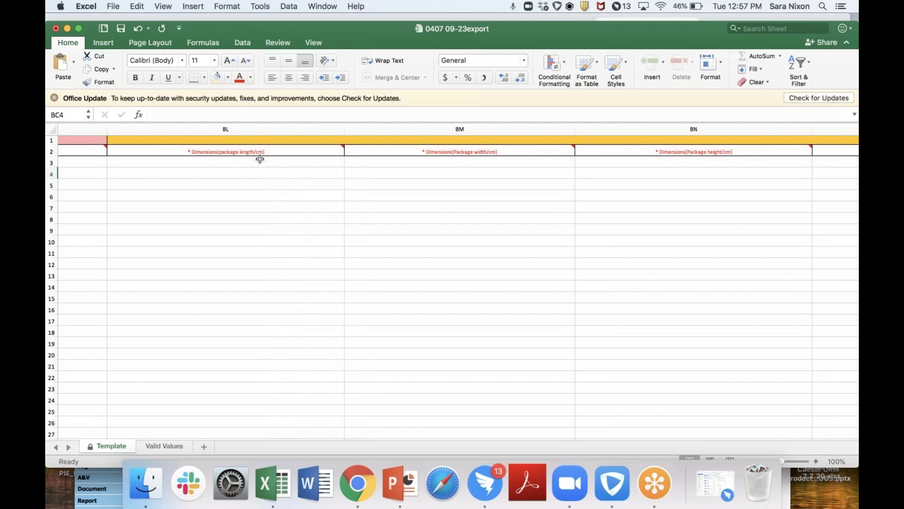
{"action": "scroll", "coordinate": [434, 161], "scroll_direction": "right", "scroll_amount": 3}
{"action": "scroll", "coordinate": [434, 161], "scroll_direction": "right", "scroll_amount": 12}
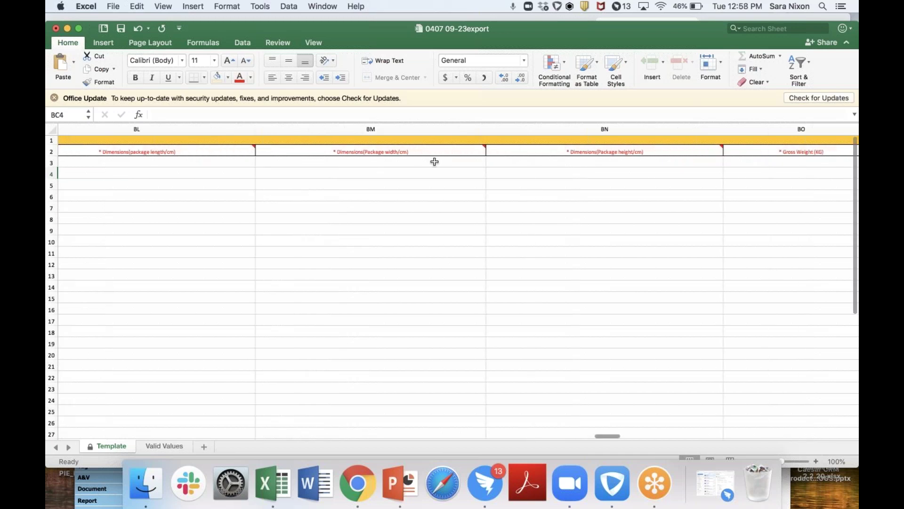
{"action": "scroll", "coordinate": [476, 162], "scroll_direction": "right", "scroll_amount": 6}
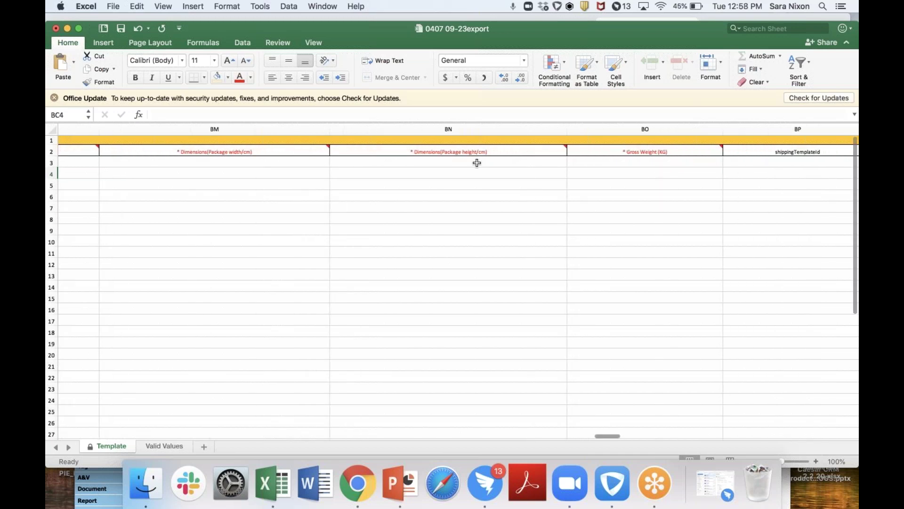
Read the note on the Gross Weight (KG) header and look over the shippingTemplateId column.
{"action": "mouse_move", "coordinate": [577, 152]}
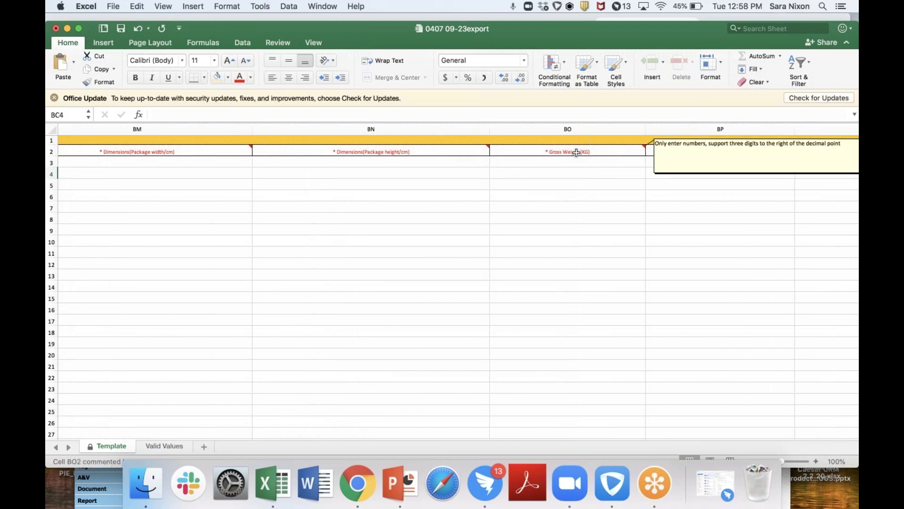
{"action": "scroll", "coordinate": [609, 160], "scroll_direction": "right", "scroll_amount": 1}
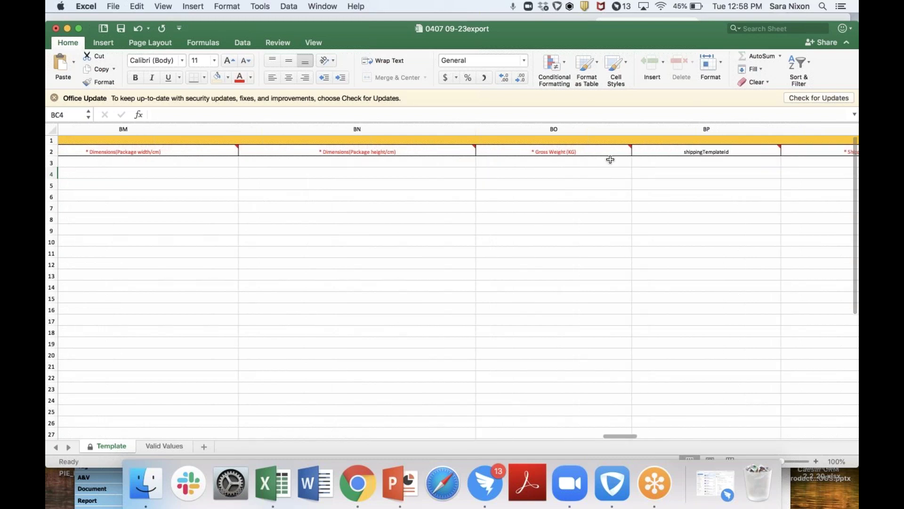
{"action": "scroll", "coordinate": [598, 160], "scroll_direction": "right", "scroll_amount": 8}
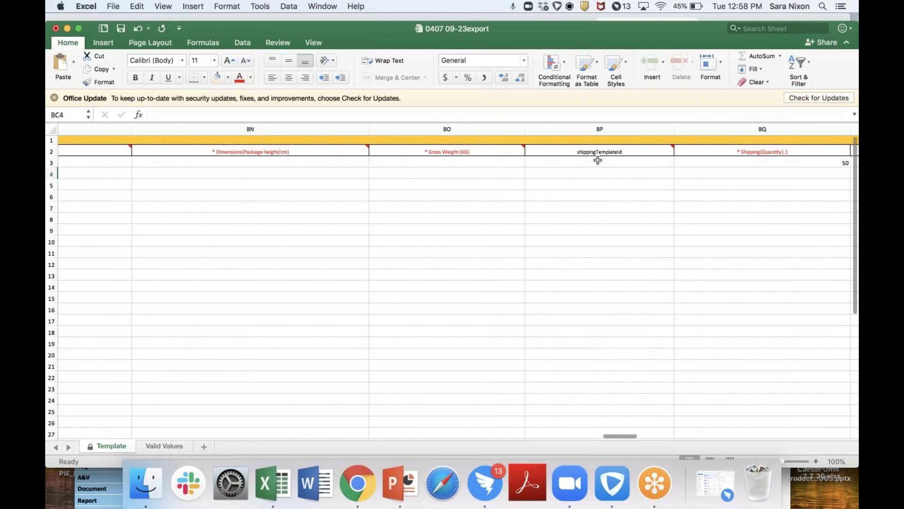
{"action": "scroll", "coordinate": [598, 160], "scroll_direction": "right", "scroll_amount": 10}
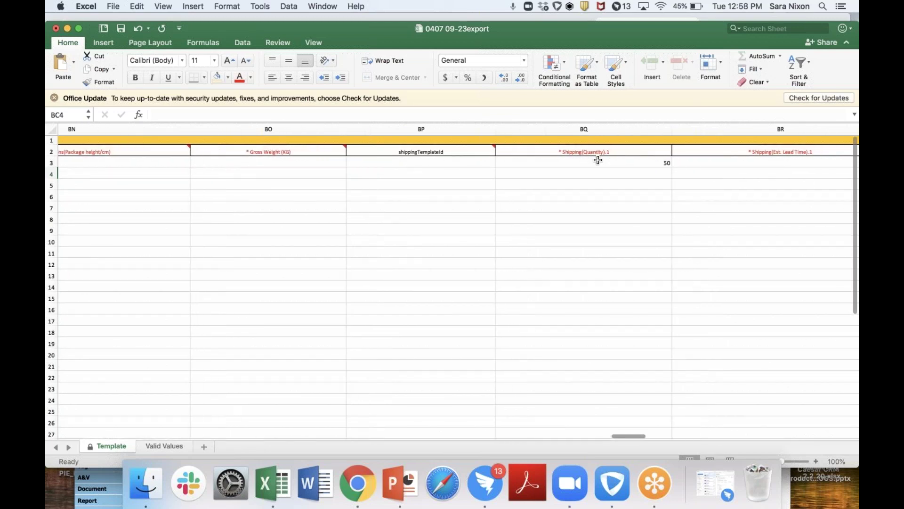
{"action": "scroll", "coordinate": [598, 160], "scroll_direction": "right", "scroll_amount": 1}
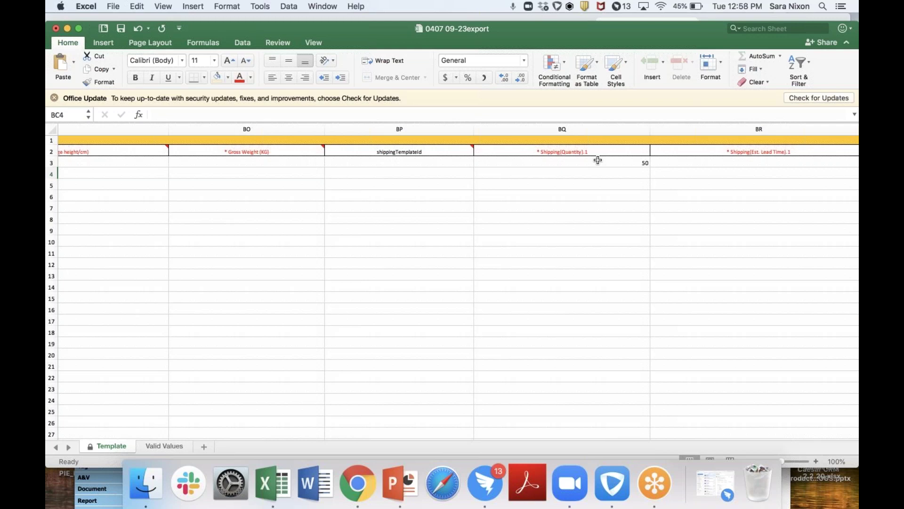
Inspect the first shipping tier's row 3 entries under Shipping(Quantity).1 and Shipping(Est. Lead Time).1.
{"action": "scroll", "coordinate": [598, 160], "scroll_direction": "right", "scroll_amount": 3}
{"action": "scroll", "coordinate": [564, 167], "scroll_direction": "right", "scroll_amount": 2}
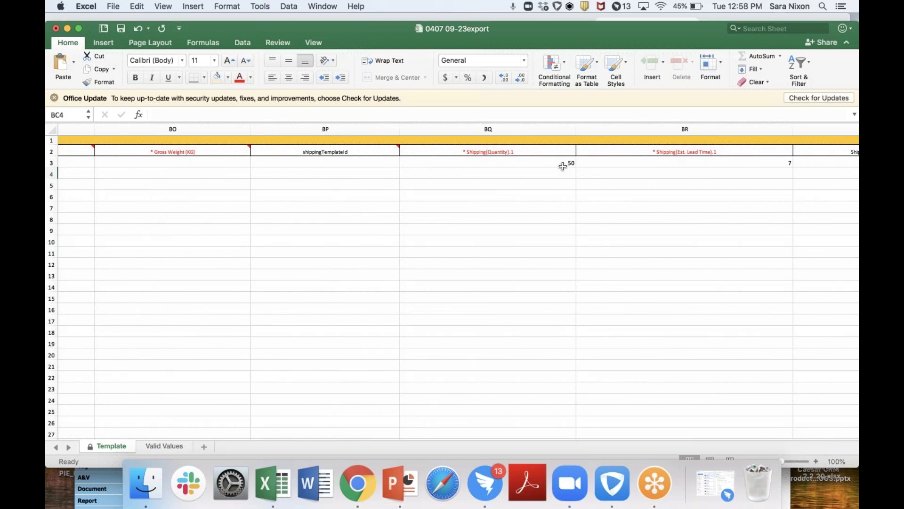
{"action": "left_click", "coordinate": [563, 166]}
{"action": "scroll", "coordinate": [561, 164], "scroll_direction": "right", "scroll_amount": 1}
{"action": "scroll", "coordinate": [562, 164], "scroll_direction": "right", "scroll_amount": 10}
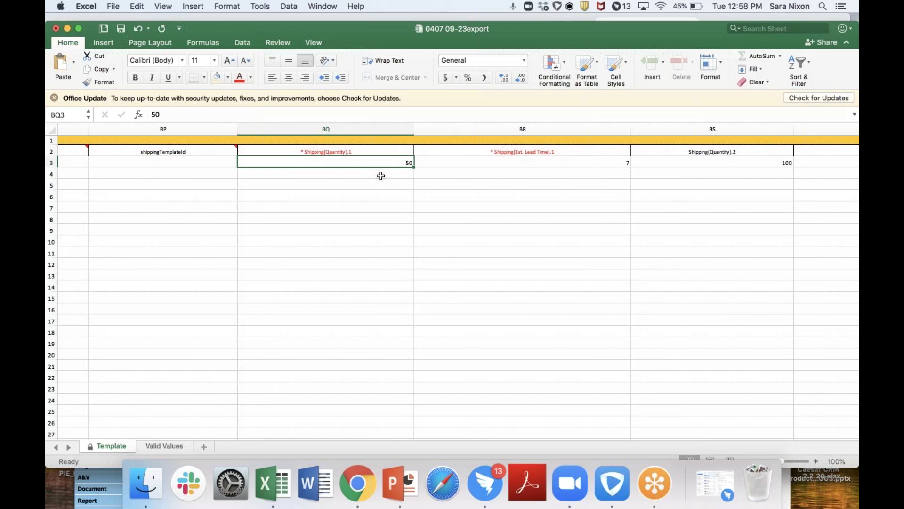
{"action": "key", "text": "F2"}
{"action": "key", "text": "Tab"}
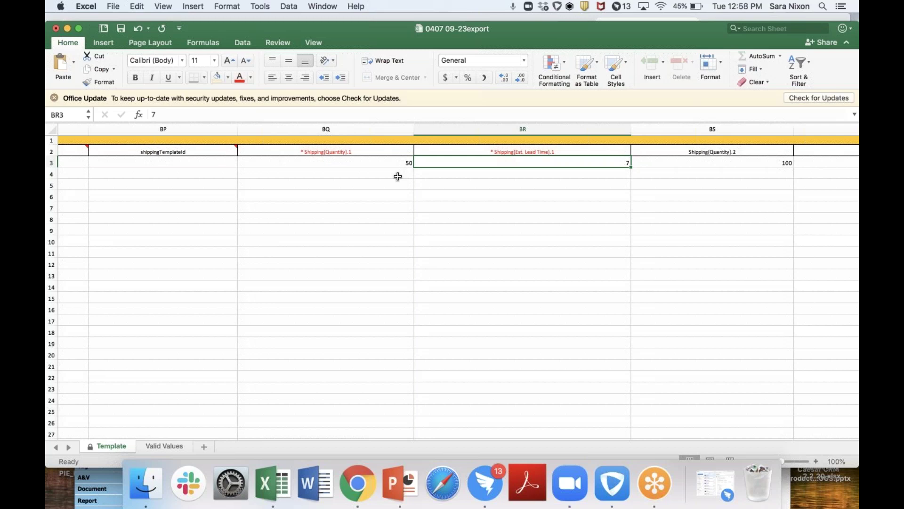
{"action": "scroll", "coordinate": [398, 176], "scroll_direction": "right", "scroll_amount": 5}
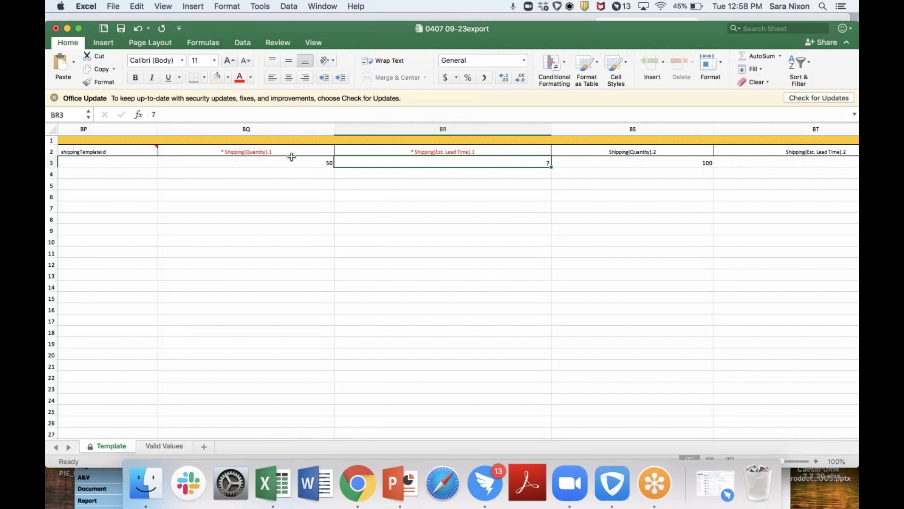
Highlight the Shipping(Quantity).1 and Shipping(Est. Lead Time).1 headers and inspect the second shipping tier's row 3 entries.
{"action": "left_click_drag", "start_coordinate": [283, 151], "coordinate": [452, 150]}
{"action": "scroll", "coordinate": [454, 155], "scroll_direction": "right", "scroll_amount": 1}
{"action": "scroll", "coordinate": [454, 156], "scroll_direction": "right", "scroll_amount": 2}
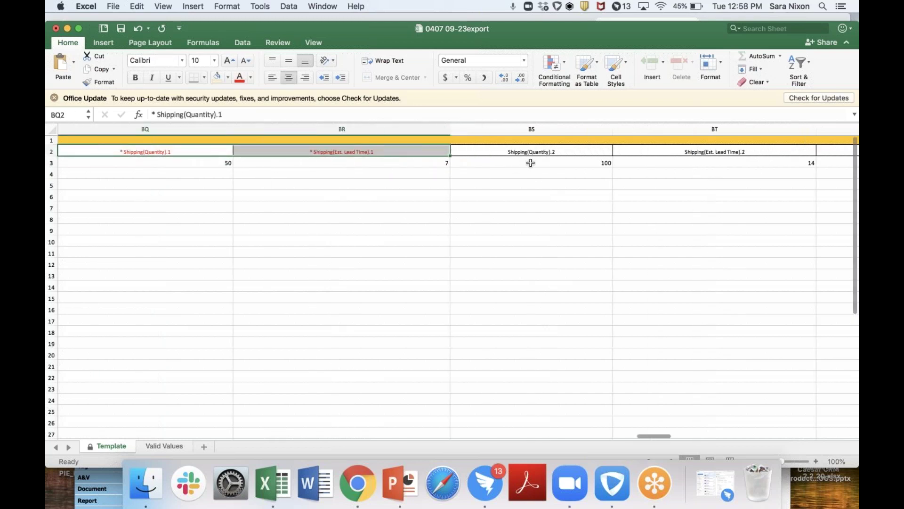
{"action": "scroll", "coordinate": [531, 162], "scroll_direction": "right", "scroll_amount": 2}
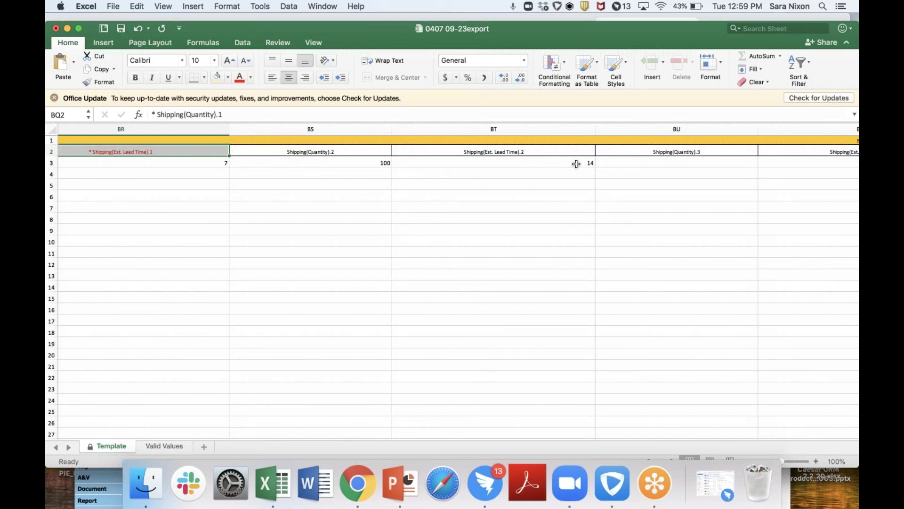
{"action": "scroll", "coordinate": [576, 164], "scroll_direction": "right", "scroll_amount": 3}
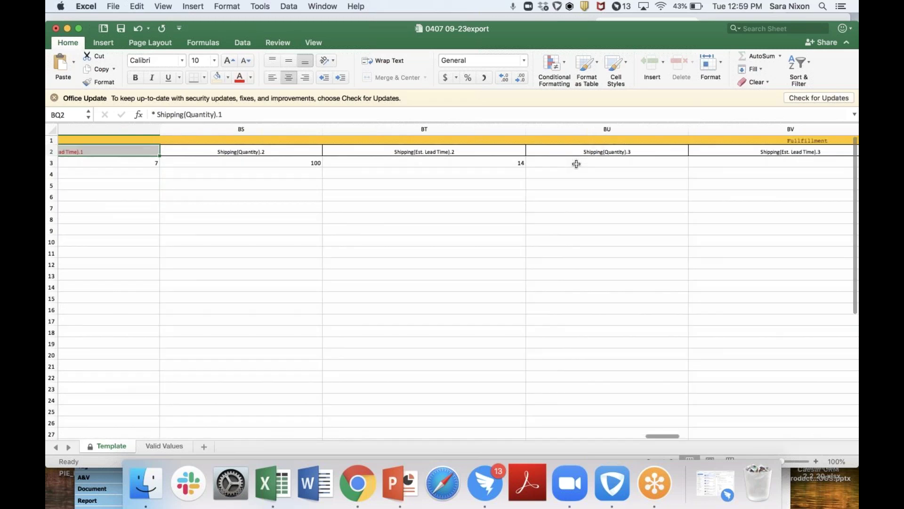
Look over the Shipping(Quantity).3 and Shipping(Est. Lead Time).3 columns, comparing them with the second shipping tier.
{"action": "scroll", "coordinate": [576, 163], "scroll_direction": "right", "scroll_amount": 3}
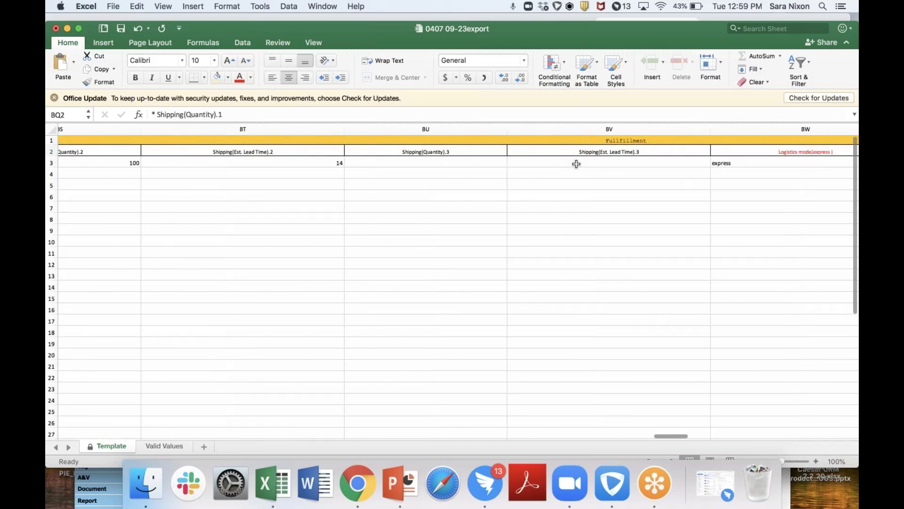
{"action": "scroll", "coordinate": [577, 164], "scroll_direction": "right", "scroll_amount": 2}
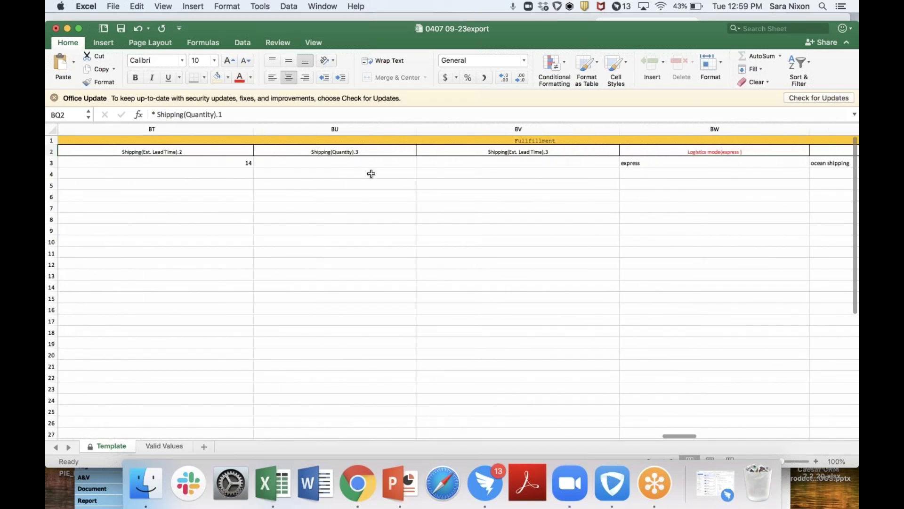
{"action": "scroll", "coordinate": [371, 174], "scroll_direction": "left", "scroll_amount": 5}
{"action": "scroll", "coordinate": [351, 168], "scroll_direction": "right", "scroll_amount": 5}
{"action": "scroll", "coordinate": [352, 167], "scroll_direction": "right", "scroll_amount": 3}
{"action": "scroll", "coordinate": [351, 168], "scroll_direction": "right", "scroll_amount": 3}
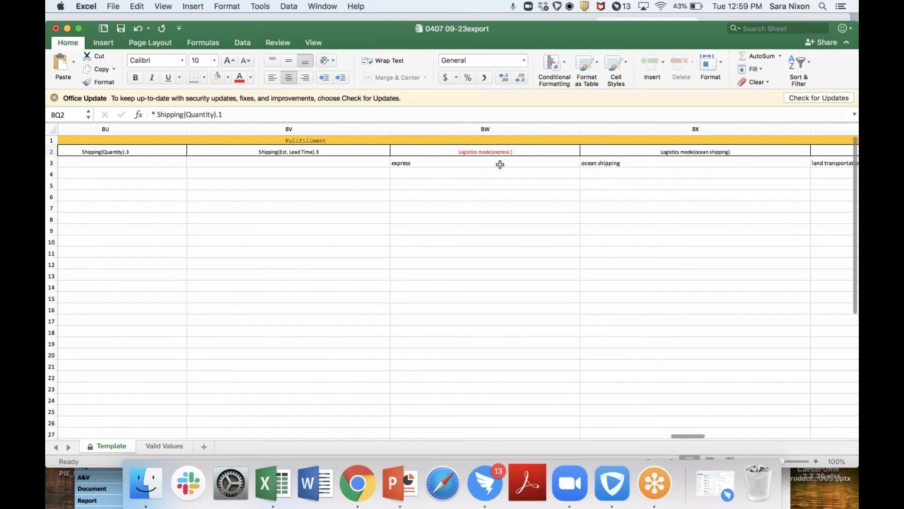
Inspect the row 3 Logistics mode entries for express, ocean shipping, land transportation and air transportation.
{"action": "scroll", "coordinate": [477, 165], "scroll_direction": "right", "scroll_amount": 2}
{"action": "scroll", "coordinate": [477, 165], "scroll_direction": "right", "scroll_amount": 2}
{"action": "left_click", "coordinate": [473, 162]}
{"action": "scroll", "coordinate": [473, 163], "scroll_direction": "right", "scroll_amount": 1}
{"action": "left_click", "coordinate": [527, 162]}
{"action": "scroll", "coordinate": [527, 161], "scroll_direction": "right", "scroll_amount": 10}
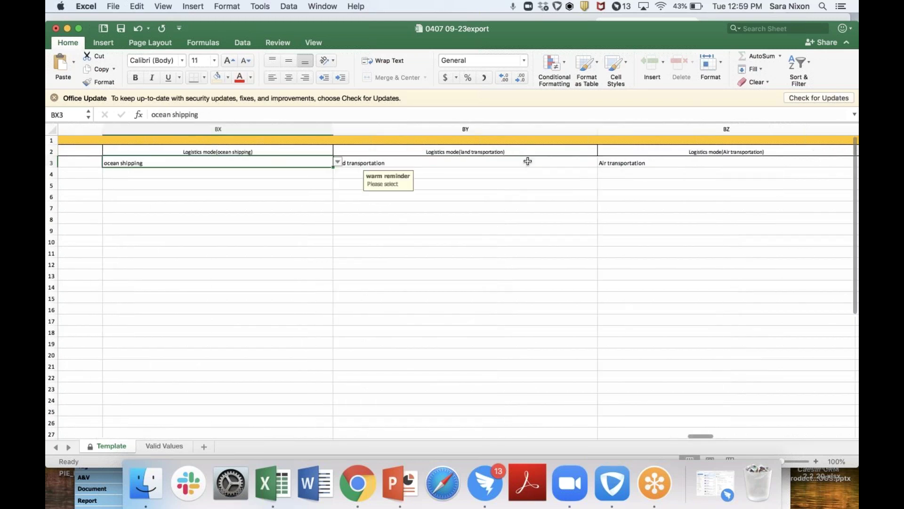
{"action": "left_click", "coordinate": [526, 162]}
{"action": "scroll", "coordinate": [519, 169], "scroll_direction": "right", "scroll_amount": 5}
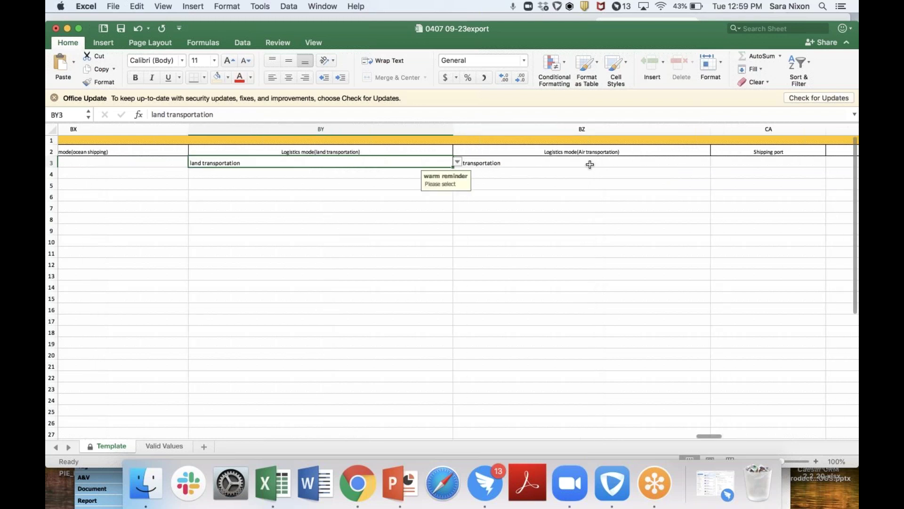
{"action": "left_click", "coordinate": [590, 165]}
{"action": "scroll", "coordinate": [590, 164], "scroll_direction": "right", "scroll_amount": 3}
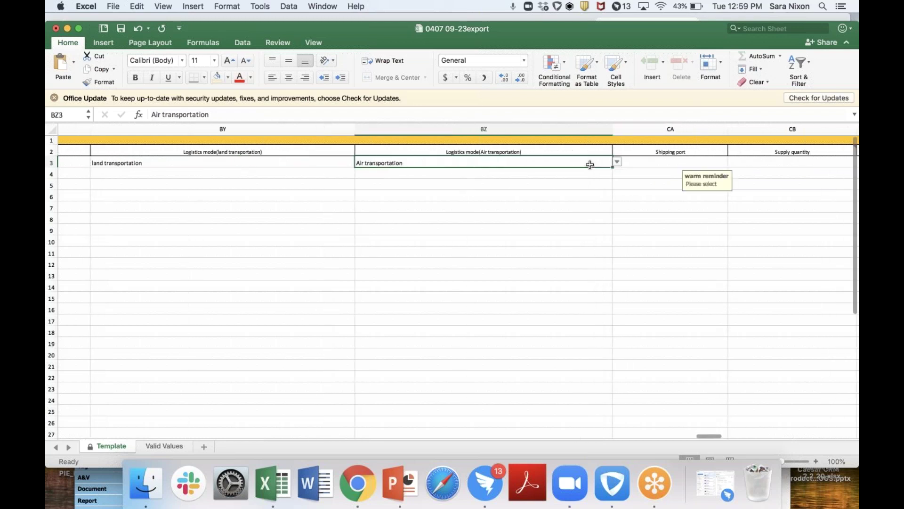
Clear the row 3 entry under Logistics mode(land transportation).
{"action": "scroll", "coordinate": [590, 165], "scroll_direction": "left", "scroll_amount": 3}
{"action": "scroll", "coordinate": [405, 190], "scroll_direction": "left", "scroll_amount": 5}
{"action": "scroll", "coordinate": [404, 190], "scroll_direction": "left", "scroll_amount": 1}
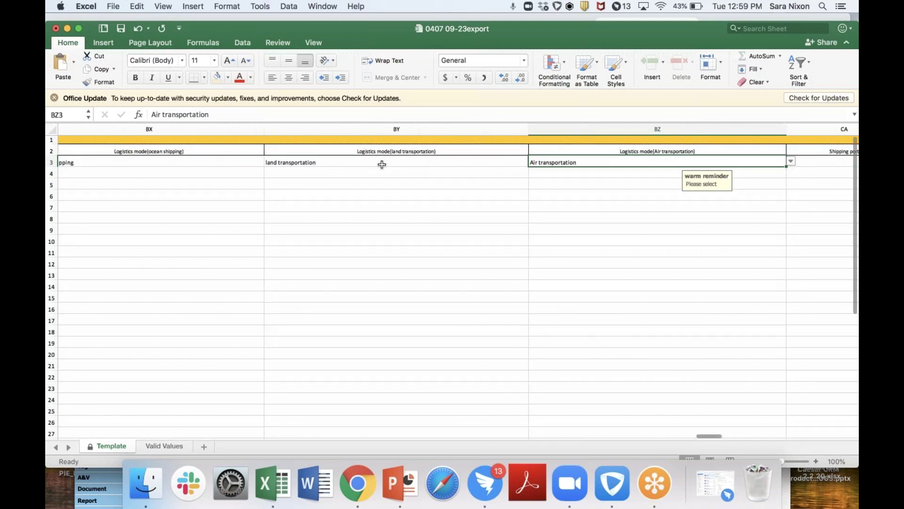
{"action": "left_click", "coordinate": [382, 163]}
{"action": "key", "text": "Delete"}
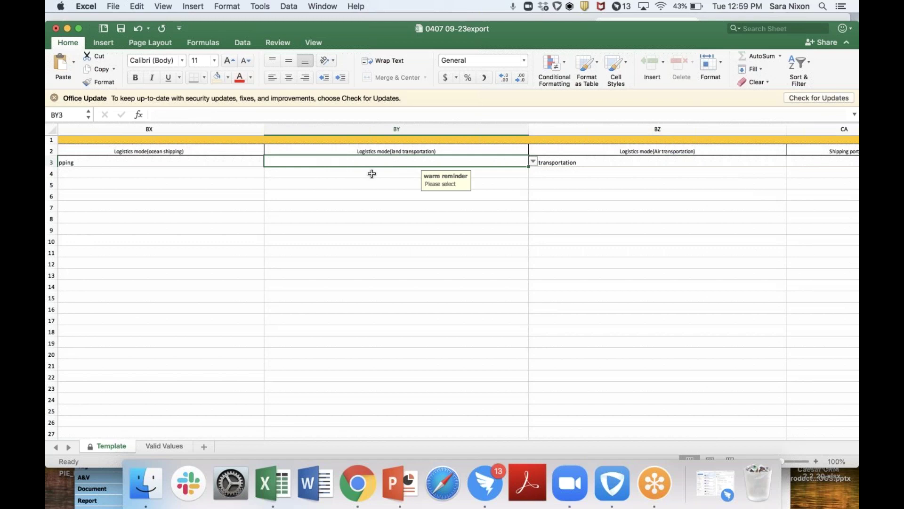
{"action": "key", "text": "Down"}
Examine the Shipping port header and look over the Supply quantity and Supply unit columns.
{"action": "scroll", "coordinate": [380, 161], "scroll_direction": "right", "scroll_amount": 1}
{"action": "scroll", "coordinate": [380, 160], "scroll_direction": "right", "scroll_amount": 4}
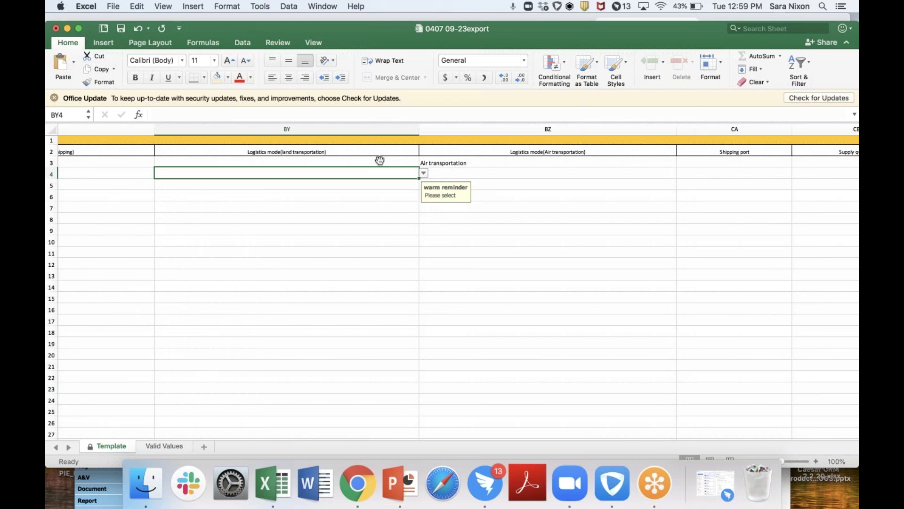
{"action": "scroll", "coordinate": [380, 160], "scroll_direction": "right", "scroll_amount": 10}
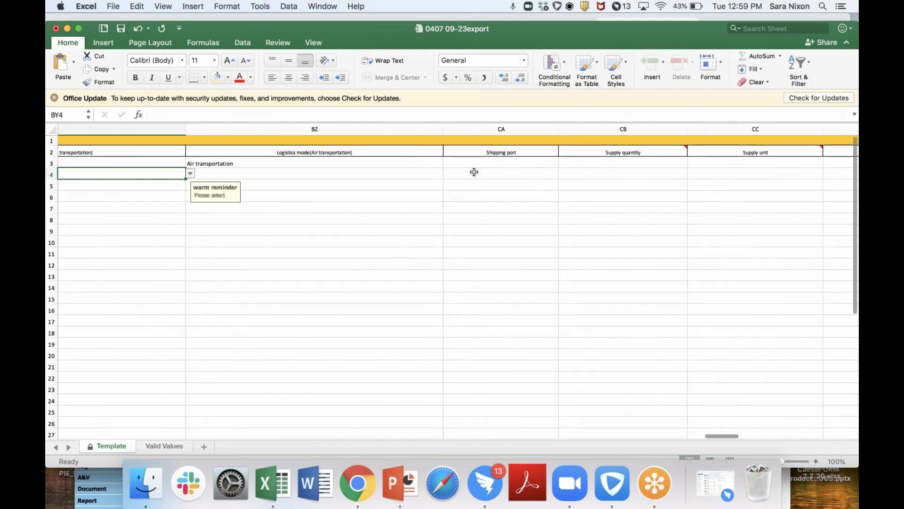
{"action": "left_click", "coordinate": [497, 150]}
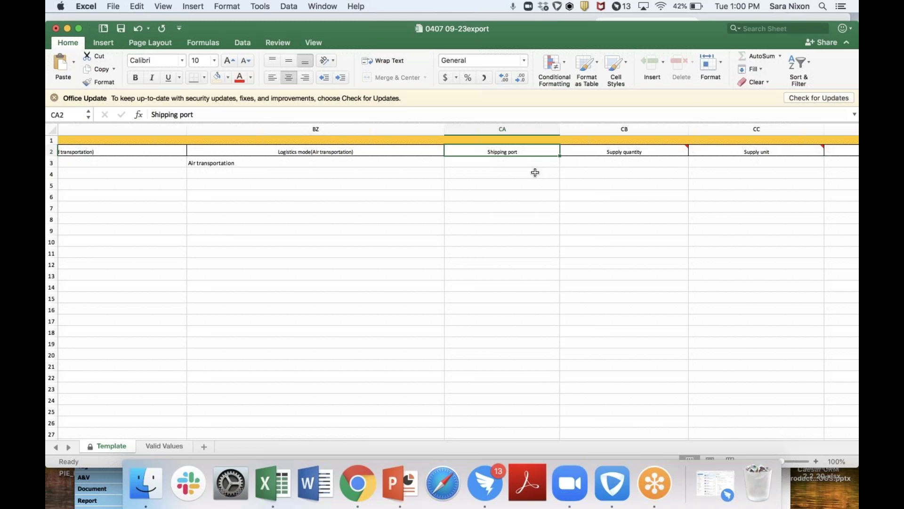
{"action": "scroll", "coordinate": [535, 172], "scroll_direction": "right", "scroll_amount": 5}
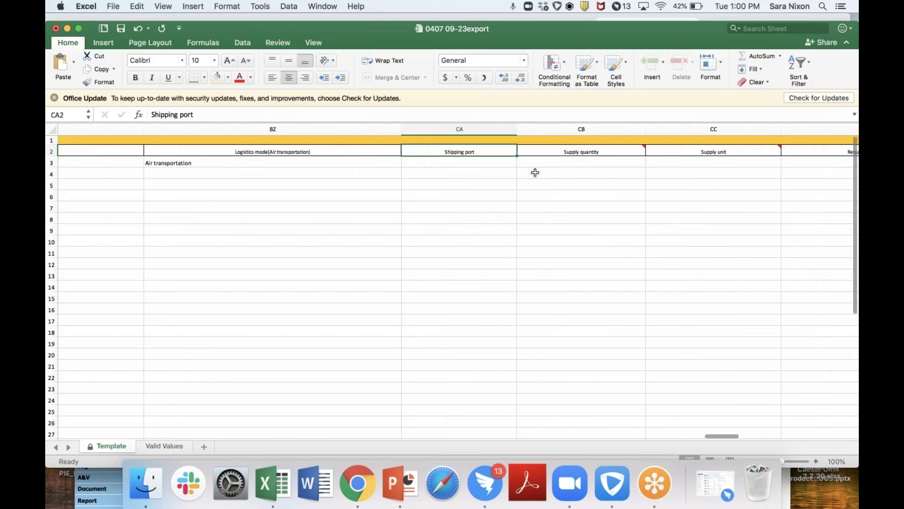
{"action": "scroll", "coordinate": [535, 172], "scroll_direction": "right", "scroll_amount": 3}
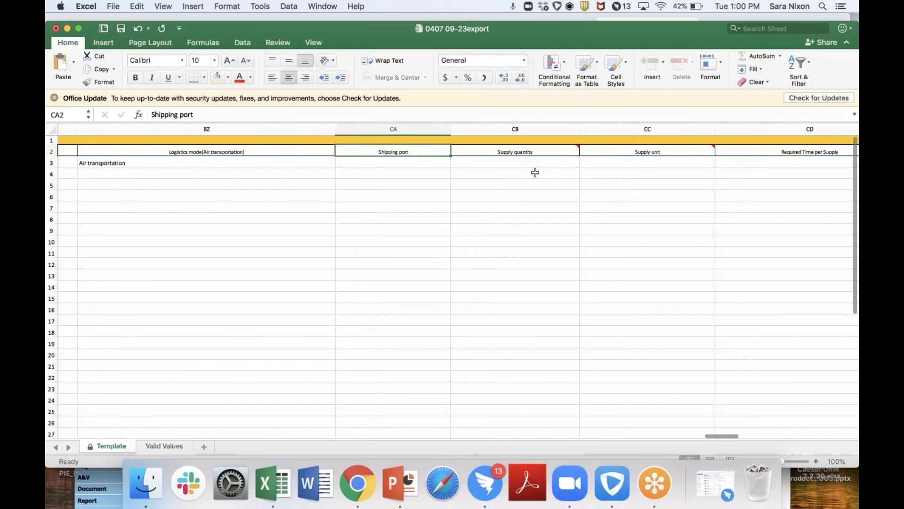
Enter 50 as the row 3 Supply quantity.
{"action": "scroll", "coordinate": [535, 172], "scroll_direction": "right", "scroll_amount": 3}
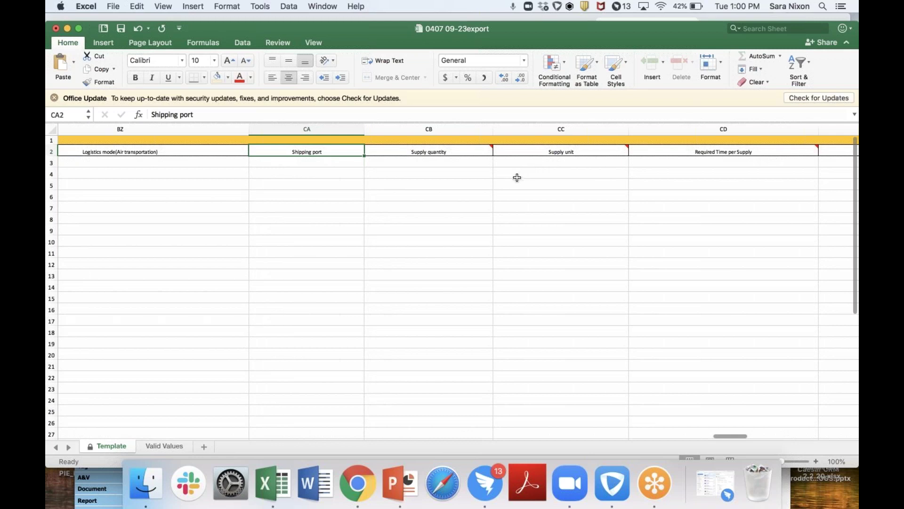
{"action": "left_click", "coordinate": [476, 165]}
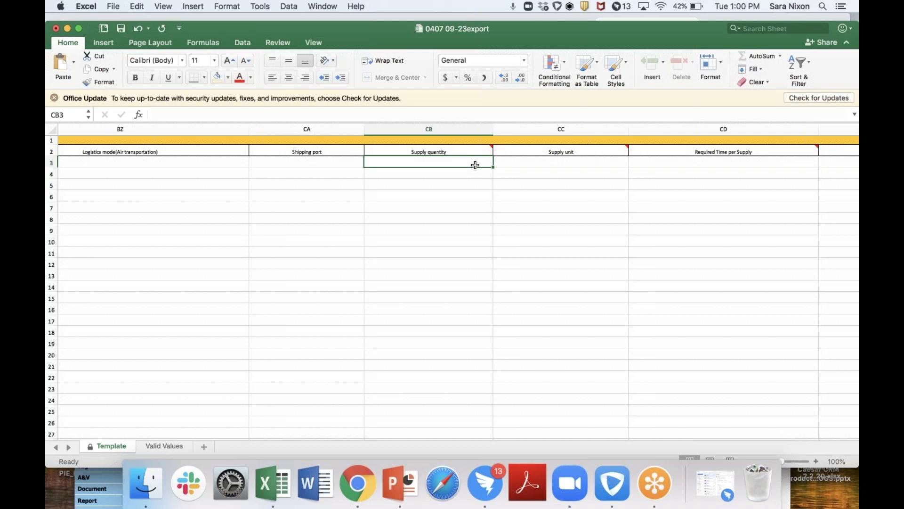
{"action": "scroll", "coordinate": [475, 165], "scroll_direction": "right", "scroll_amount": 3}
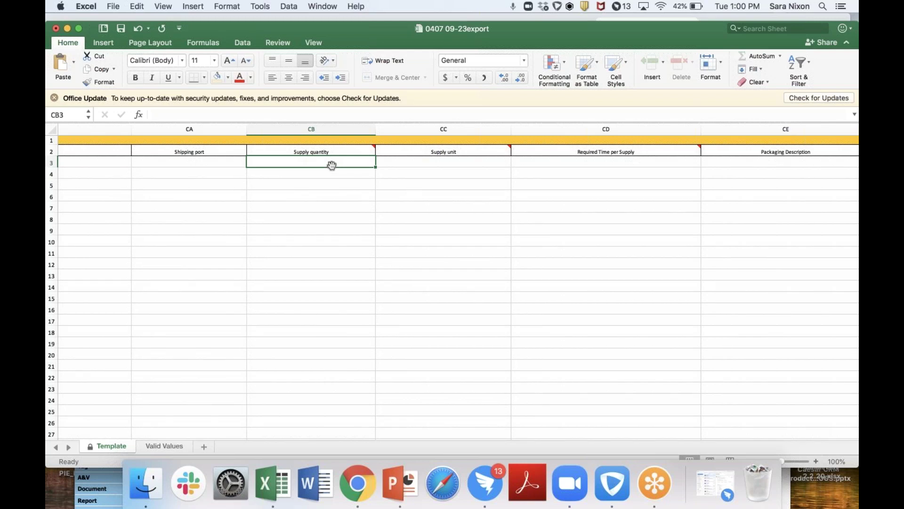
{"action": "type", "text": "50"}
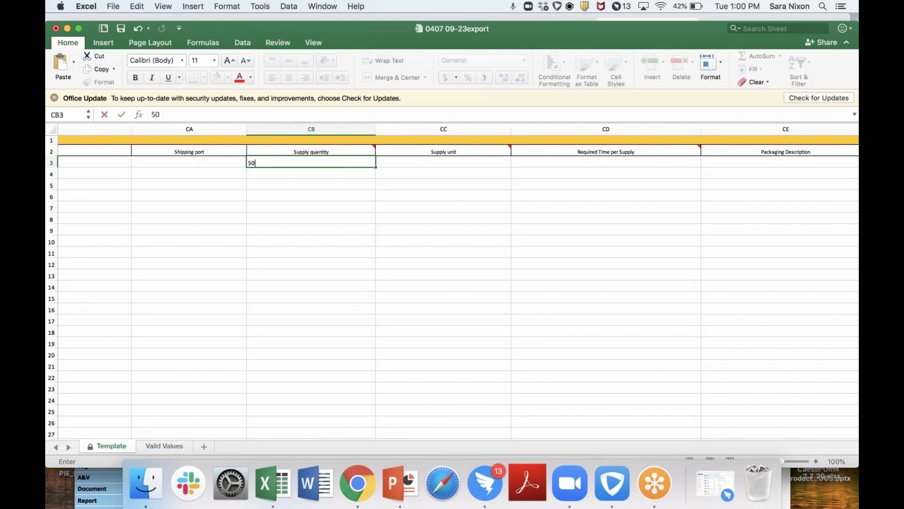
{"action": "key", "text": "Tab"}
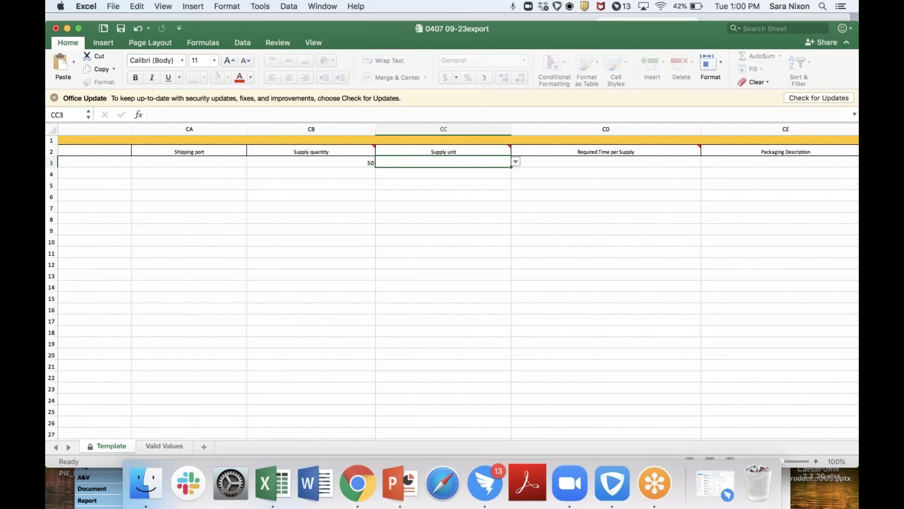
Set the row 3 Supply unit to Piece/Pieces.
{"action": "left_click", "coordinate": [516, 162]}
{"action": "scroll", "coordinate": [471, 198], "scroll_direction": "down", "scroll_amount": 5}
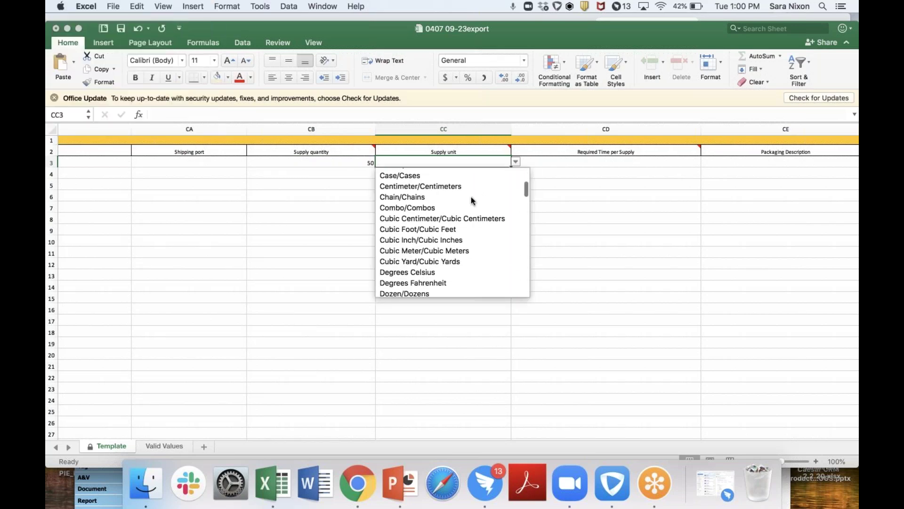
{"action": "scroll", "coordinate": [427, 283], "scroll_direction": "down", "scroll_amount": 2}
{"action": "scroll", "coordinate": [428, 278], "scroll_direction": "up", "scroll_amount": 3}
{"action": "scroll", "coordinate": [429, 272], "scroll_direction": "down", "scroll_amount": 5}
{"action": "scroll", "coordinate": [428, 270], "scroll_direction": "down", "scroll_amount": 10}
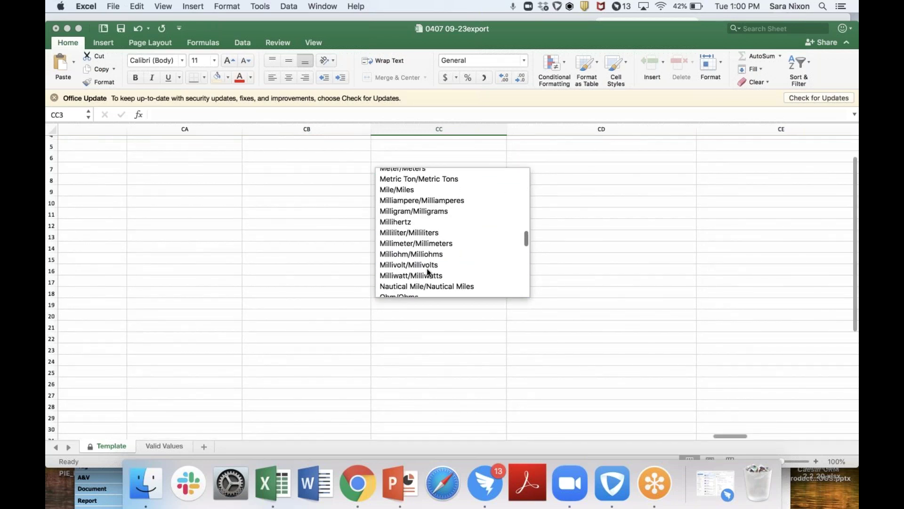
{"action": "scroll", "coordinate": [418, 264], "scroll_direction": "down", "scroll_amount": 2}
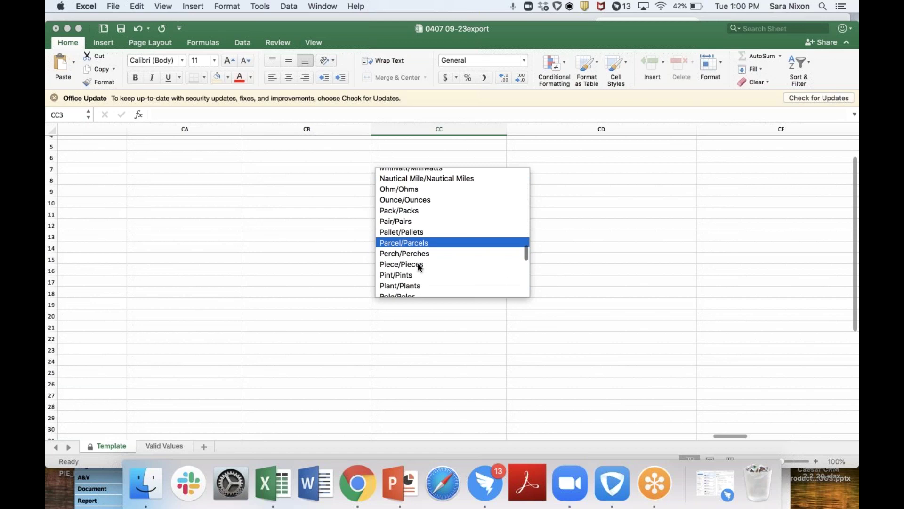
{"action": "left_click", "coordinate": [417, 263]}
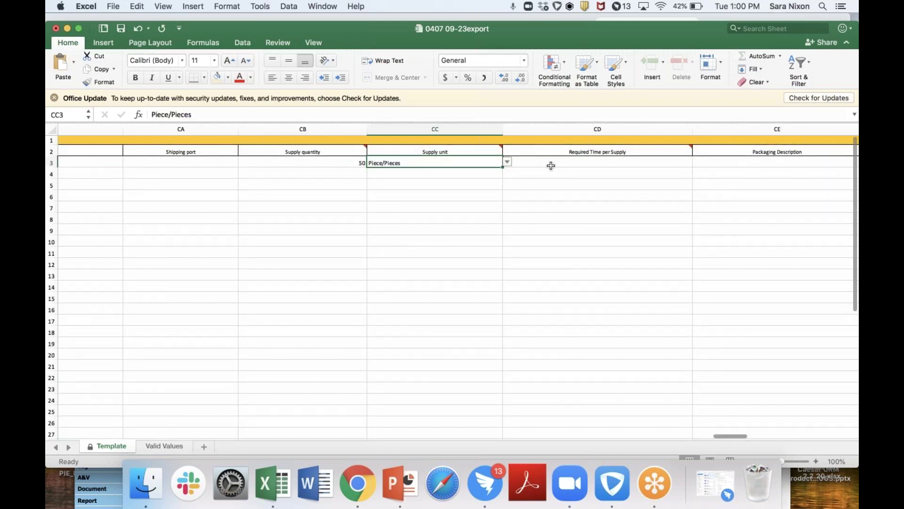
Review the available period options for the row 3 Required Time per Supply without choosing one.
{"action": "left_click", "coordinate": [551, 165]}
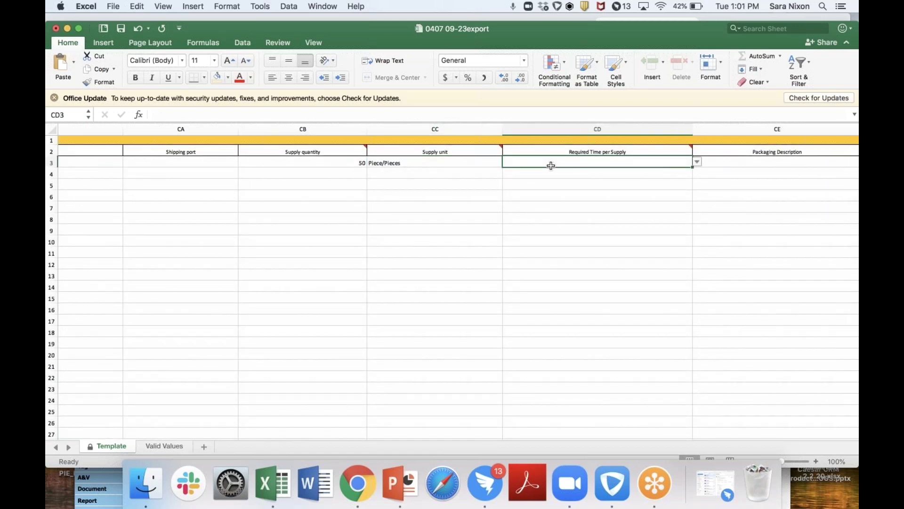
{"action": "scroll", "coordinate": [552, 166], "scroll_direction": "right", "scroll_amount": 1}
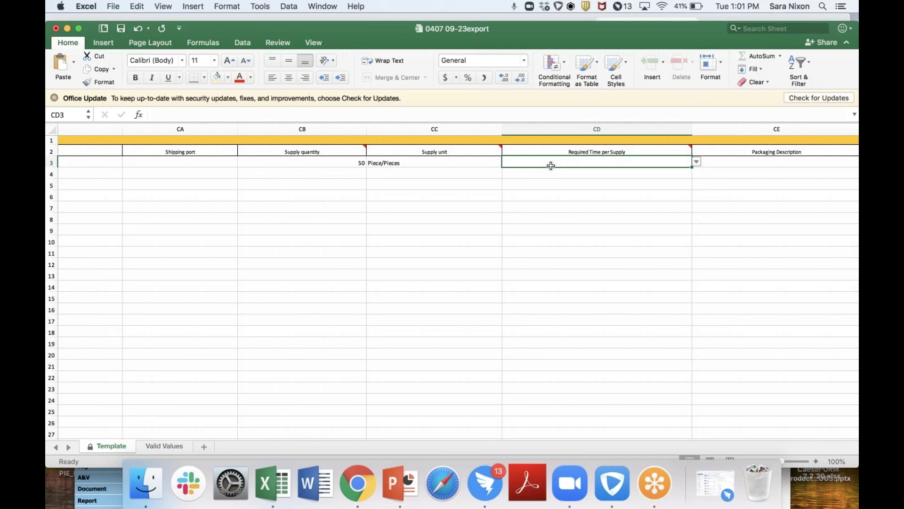
{"action": "scroll", "coordinate": [551, 165], "scroll_direction": "right", "scroll_amount": 4}
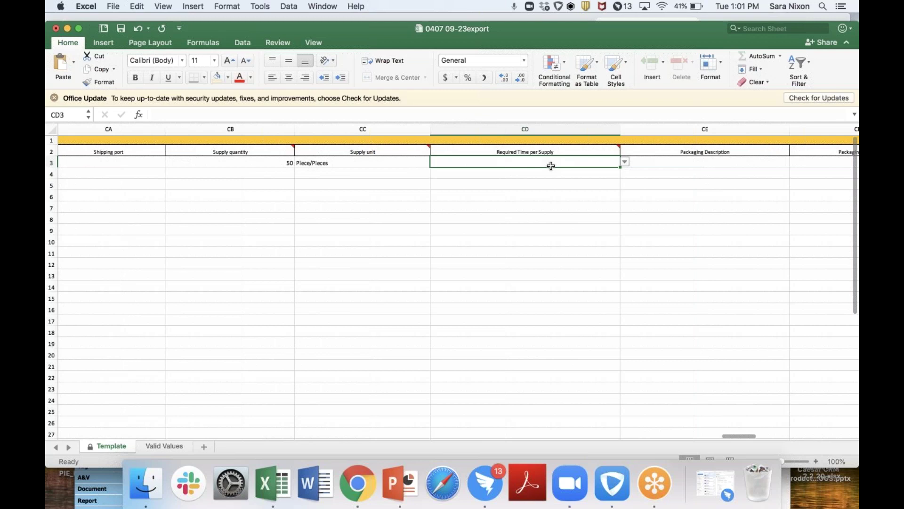
{"action": "left_click", "coordinate": [599, 162]}
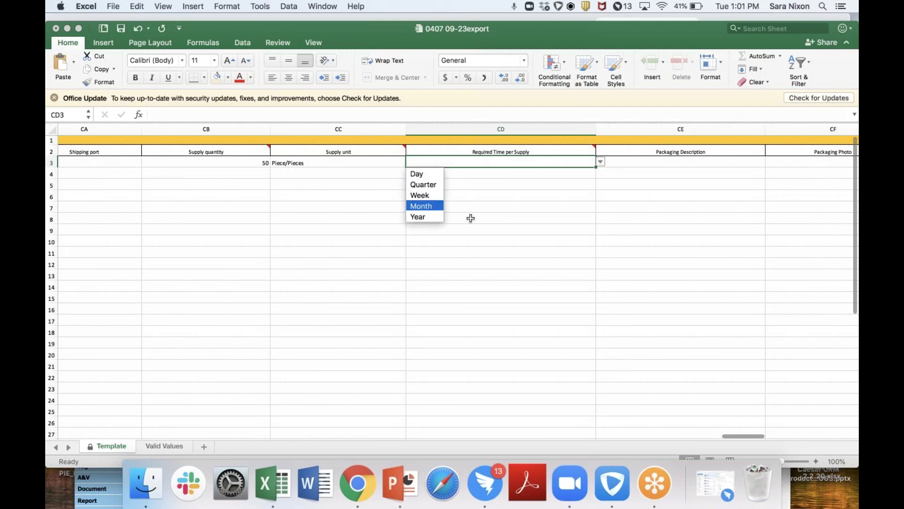
{"action": "key", "text": "Escape"}
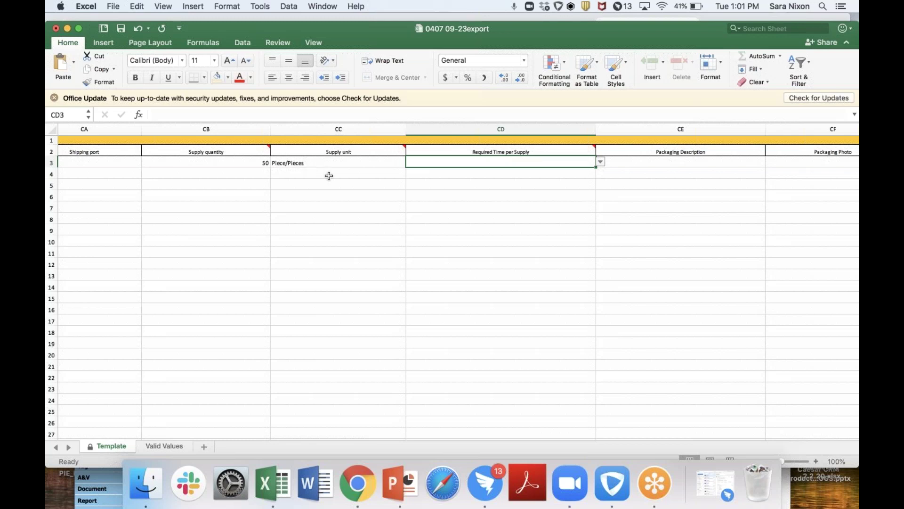
Examine the Packaging Description column and its empty row 3 entry.
{"action": "scroll", "coordinate": [397, 190], "scroll_direction": "right", "scroll_amount": 3}
{"action": "scroll", "coordinate": [396, 191], "scroll_direction": "right", "scroll_amount": 3}
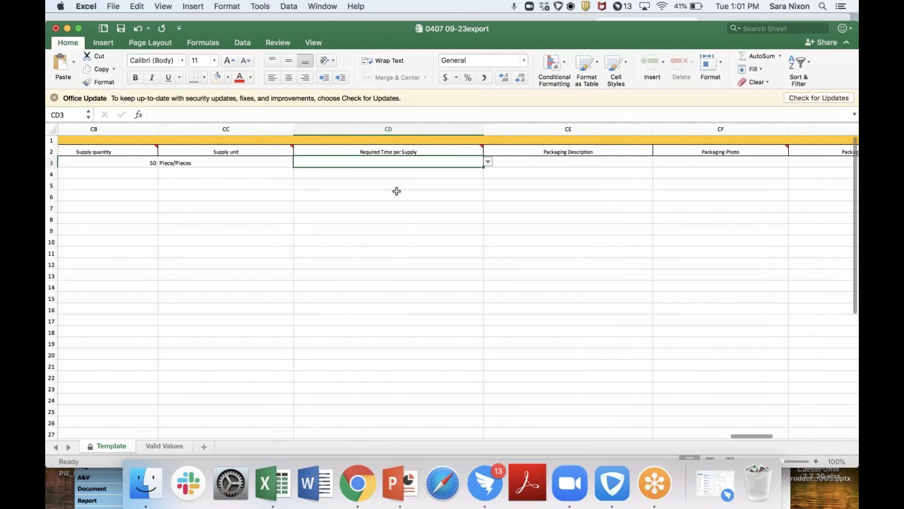
{"action": "scroll", "coordinate": [397, 191], "scroll_direction": "right", "scroll_amount": 3}
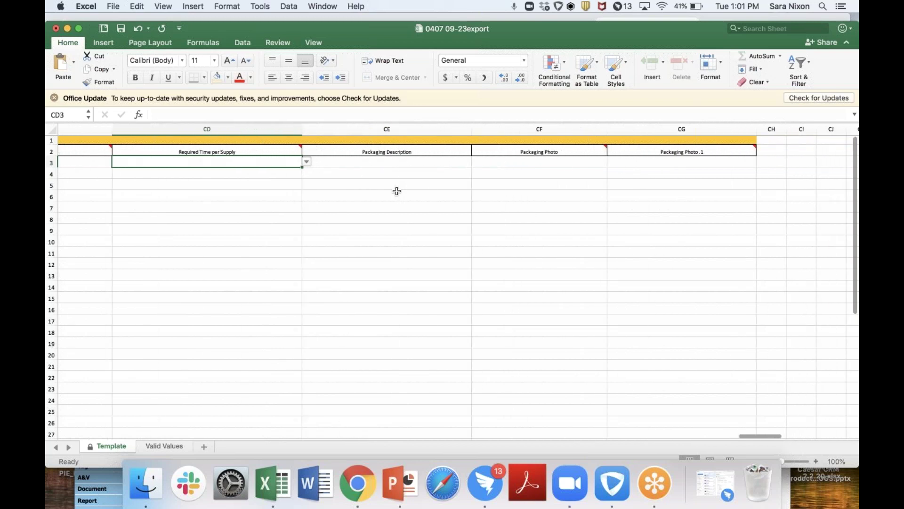
{"action": "left_click", "coordinate": [356, 162]}
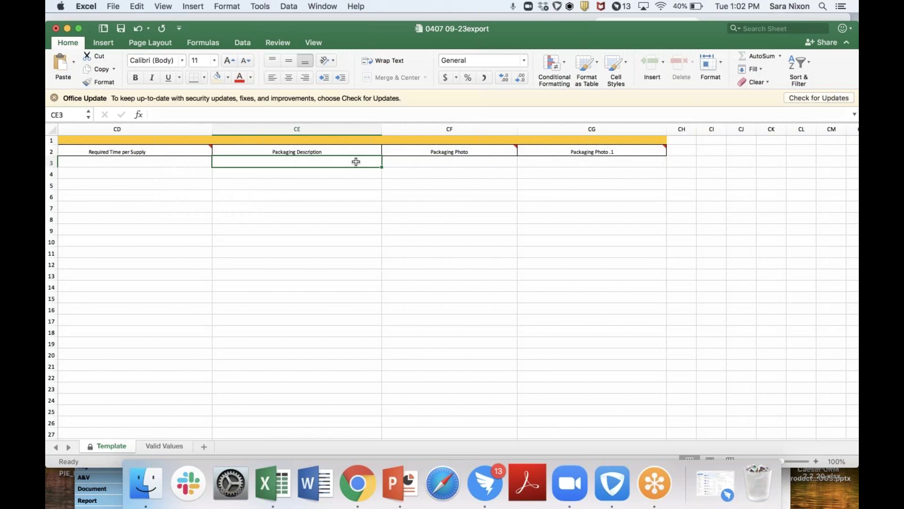
{"action": "left_click", "coordinate": [315, 152]}
{"action": "left_click", "coordinate": [311, 162]}
Look over the row 3 cells of the Packaging Photo and Packaging Photo .1 columns at the template's end.
{"action": "scroll", "coordinate": [438, 165], "scroll_direction": "right", "scroll_amount": 2}
{"action": "left_click", "coordinate": [432, 161]}
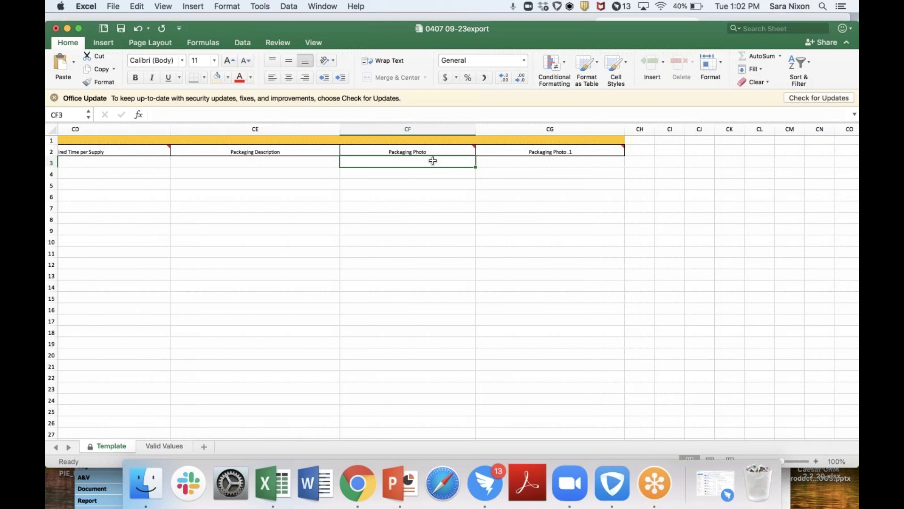
{"action": "scroll", "coordinate": [432, 161], "scroll_direction": "right", "scroll_amount": 2}
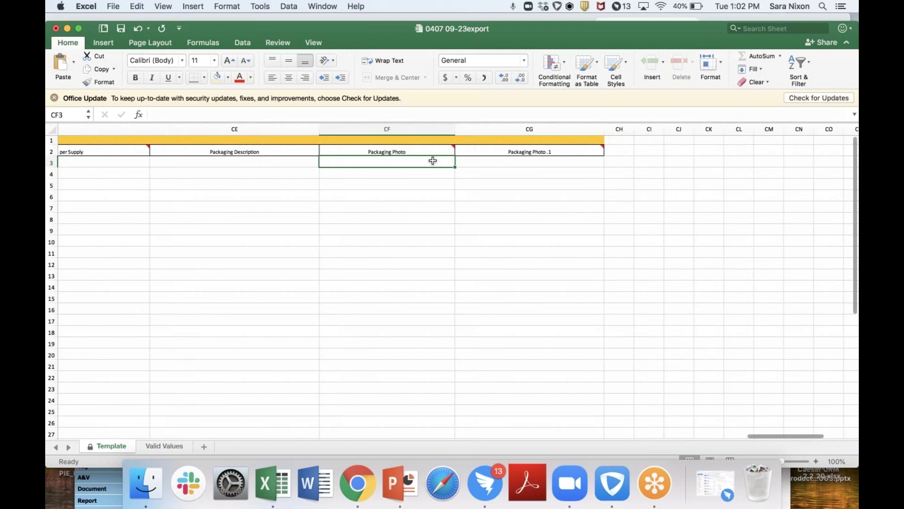
{"action": "left_click", "coordinate": [484, 166]}
{"action": "left_click", "coordinate": [396, 166]}
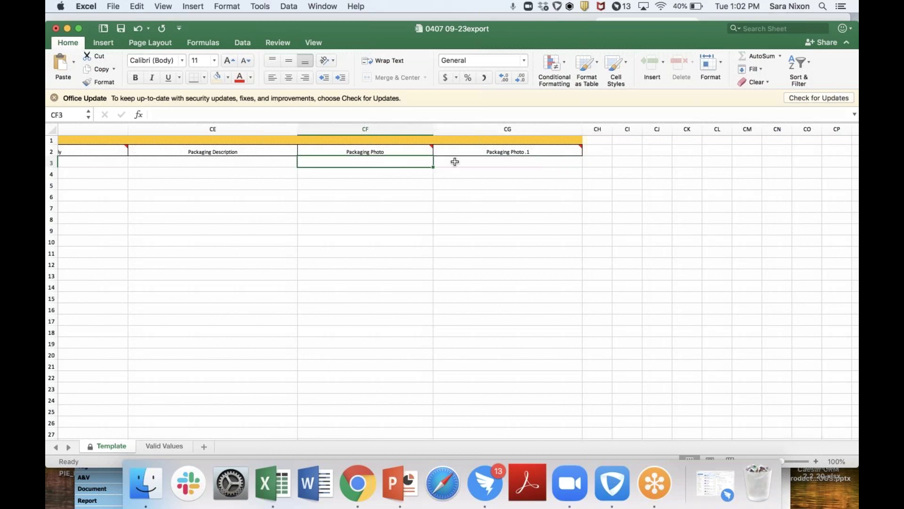
{"action": "left_click", "coordinate": [455, 161]}
{"action": "scroll", "coordinate": [454, 162], "scroll_direction": "left", "scroll_amount": 8}
{"action": "scroll", "coordinate": [455, 162], "scroll_direction": "right", "scroll_amount": 8}
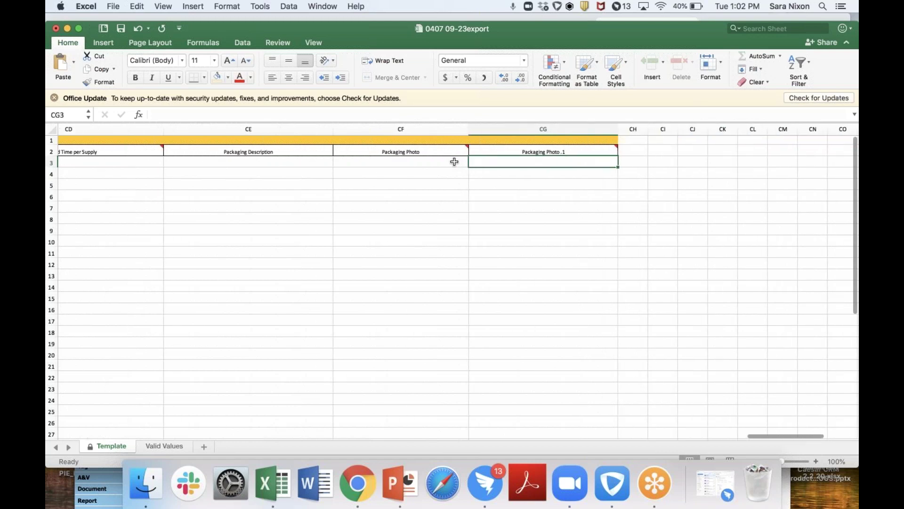